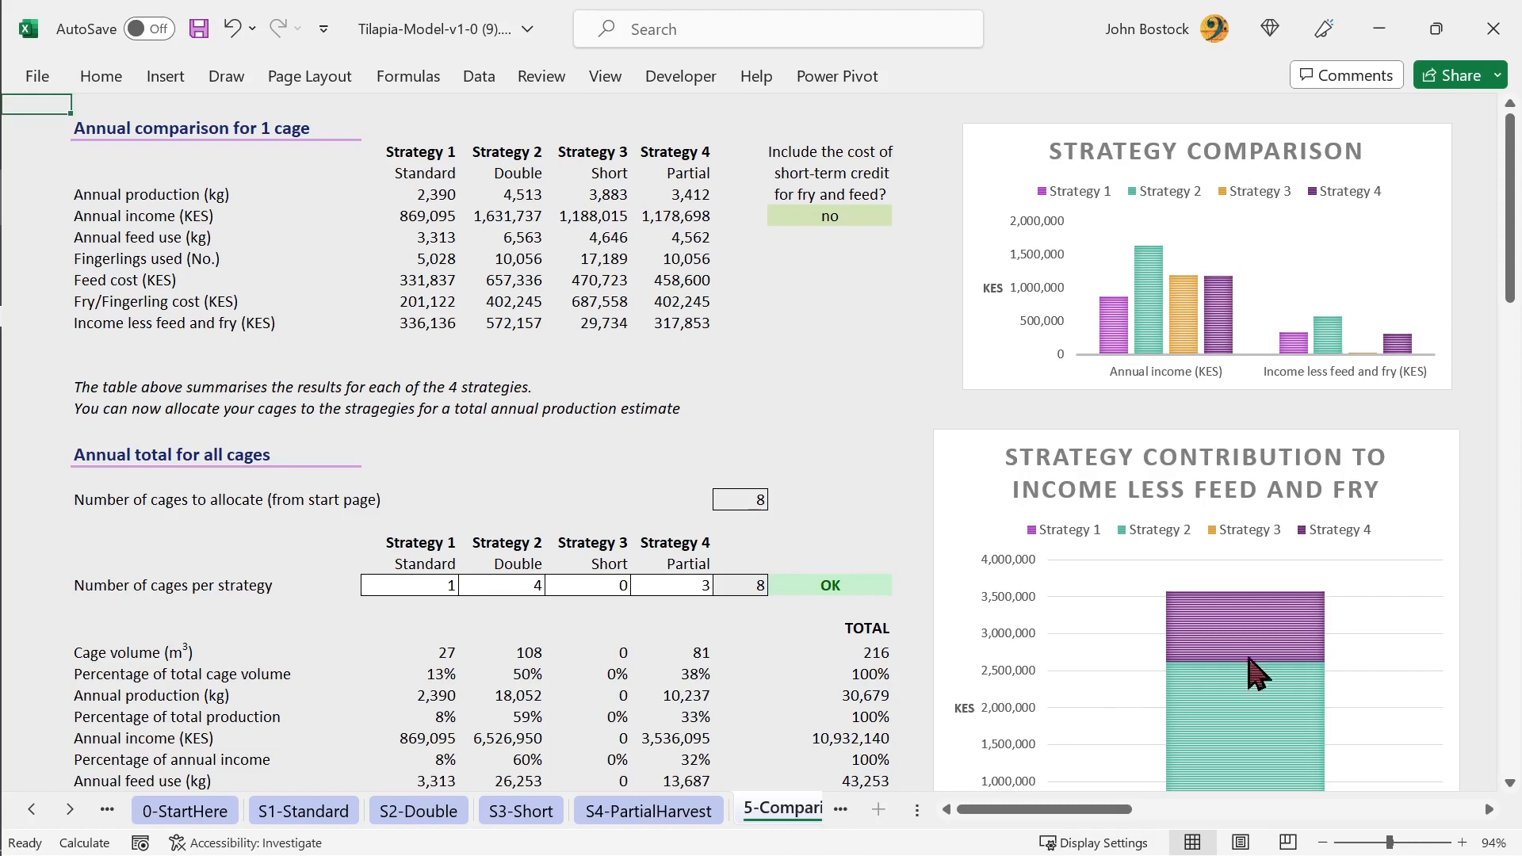
Review the annual totals for all cages on the comparison sheet and bring up the Advanced set-up section of 0-StartHere.
left_click(1512, 291)
left_click_drag(1512, 290, 1515, 349)
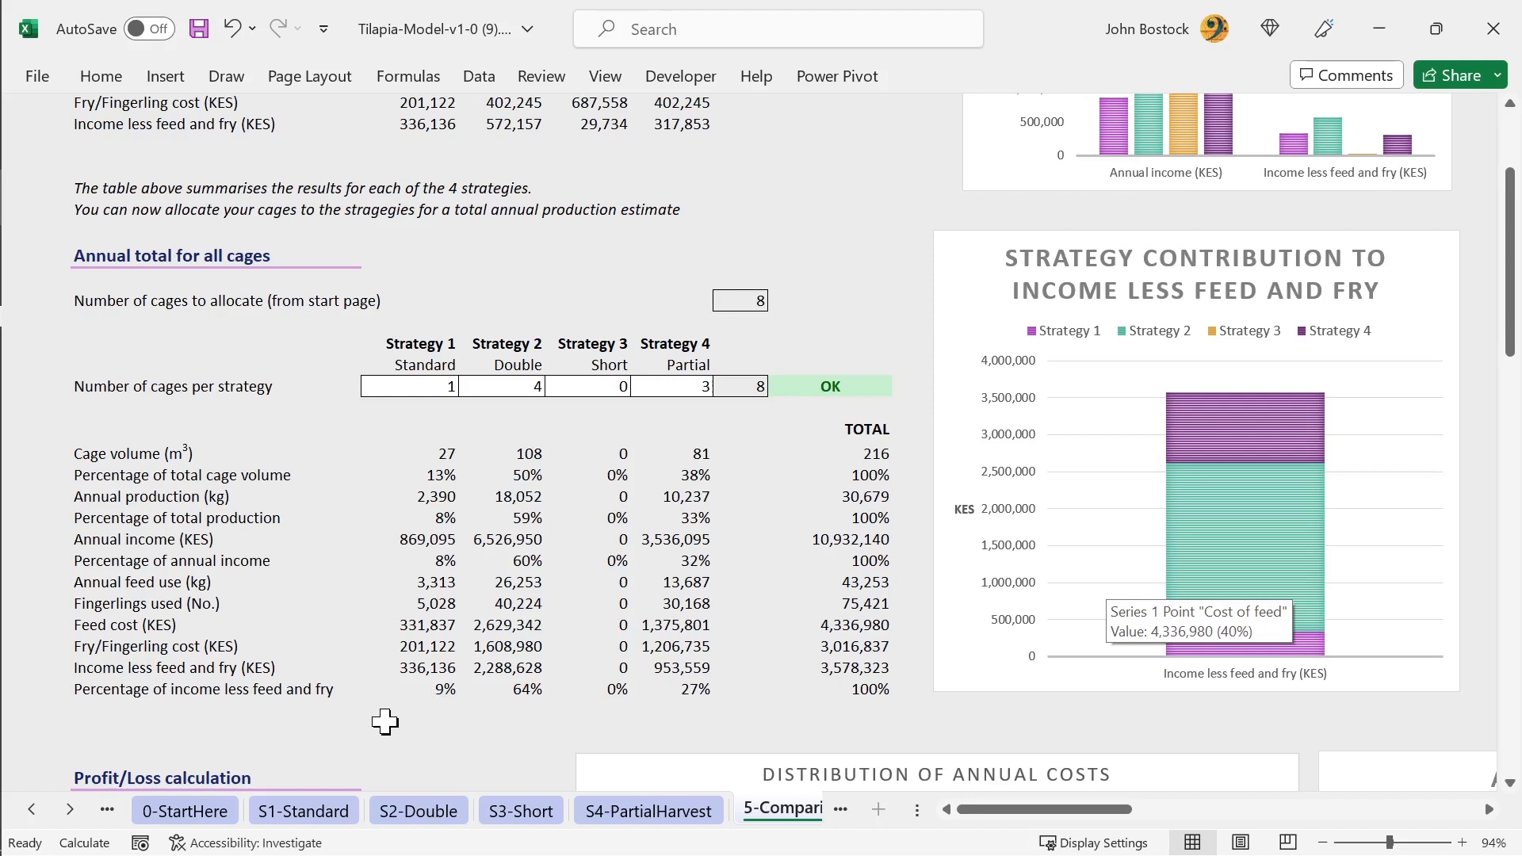
left_click(176, 810)
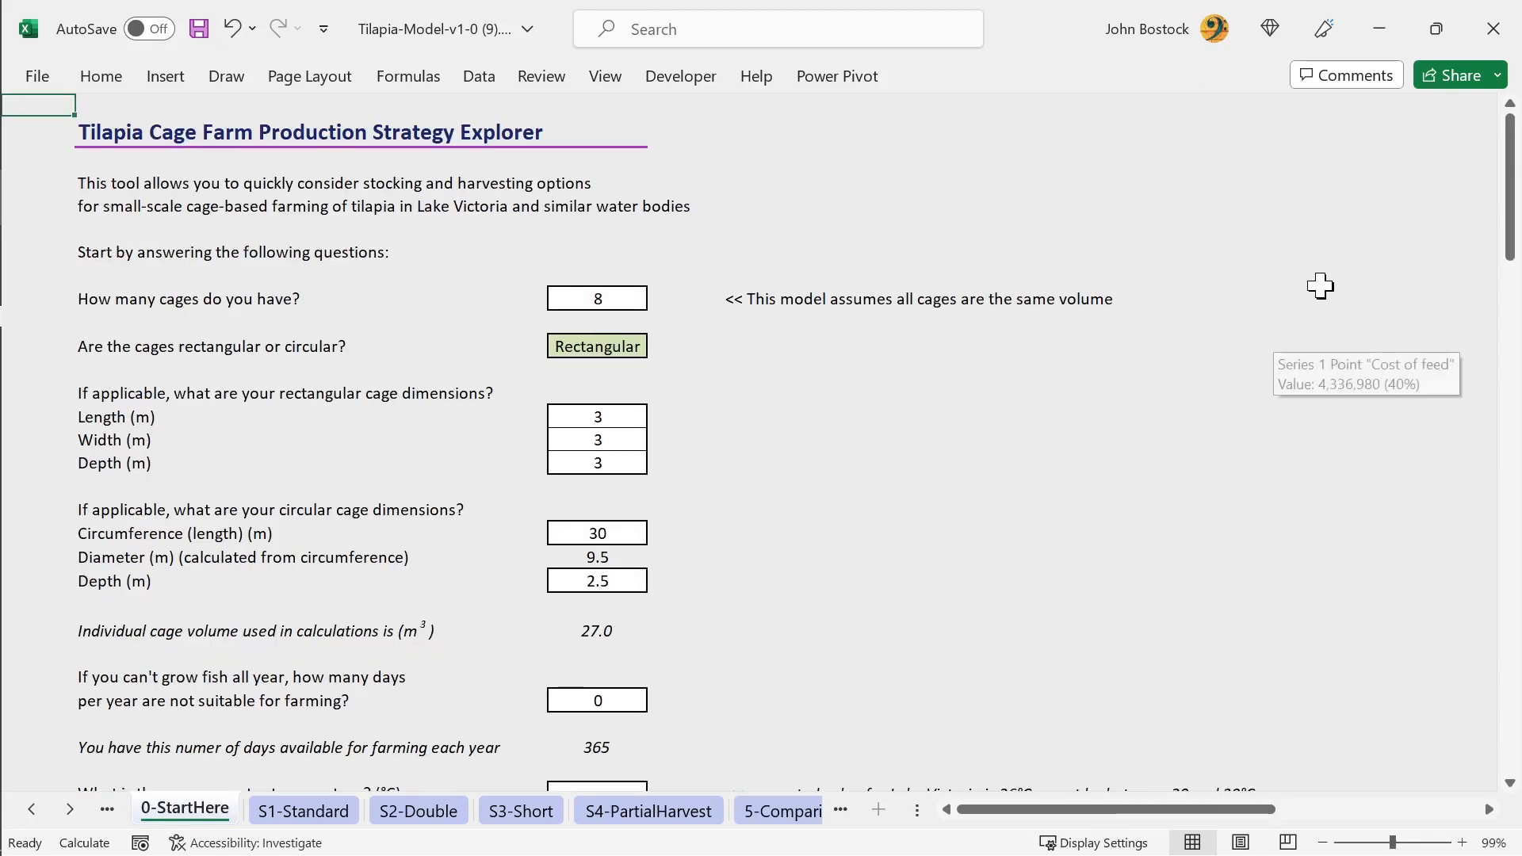
left_click_drag(1508, 226, 1493, 420)
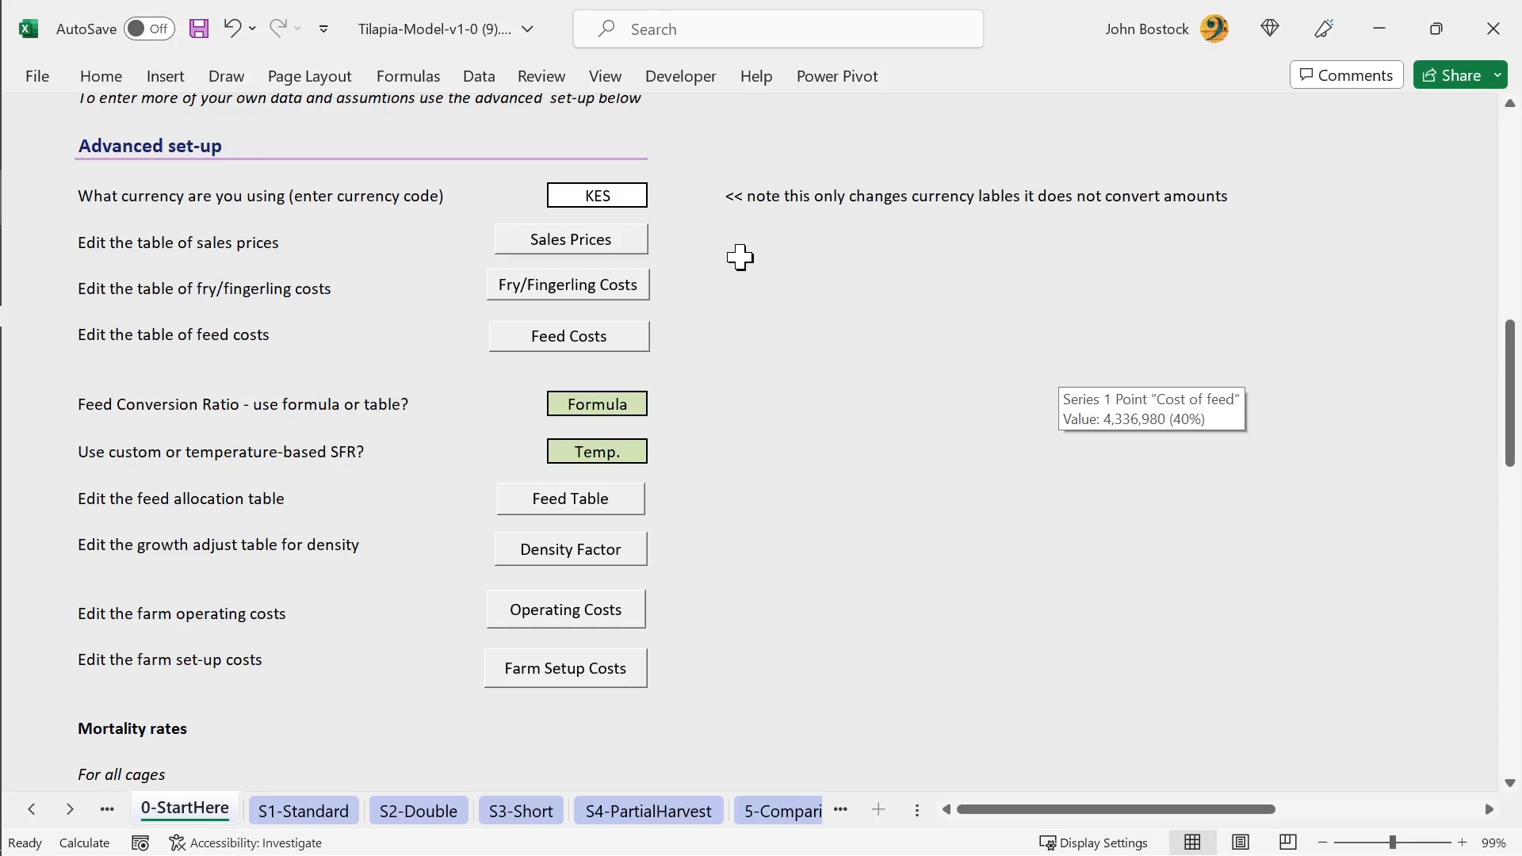
Try the currency codes KSh, TZS, UGX and RWF in the currency cell of the Advanced set-up section.
left_click(584, 196)
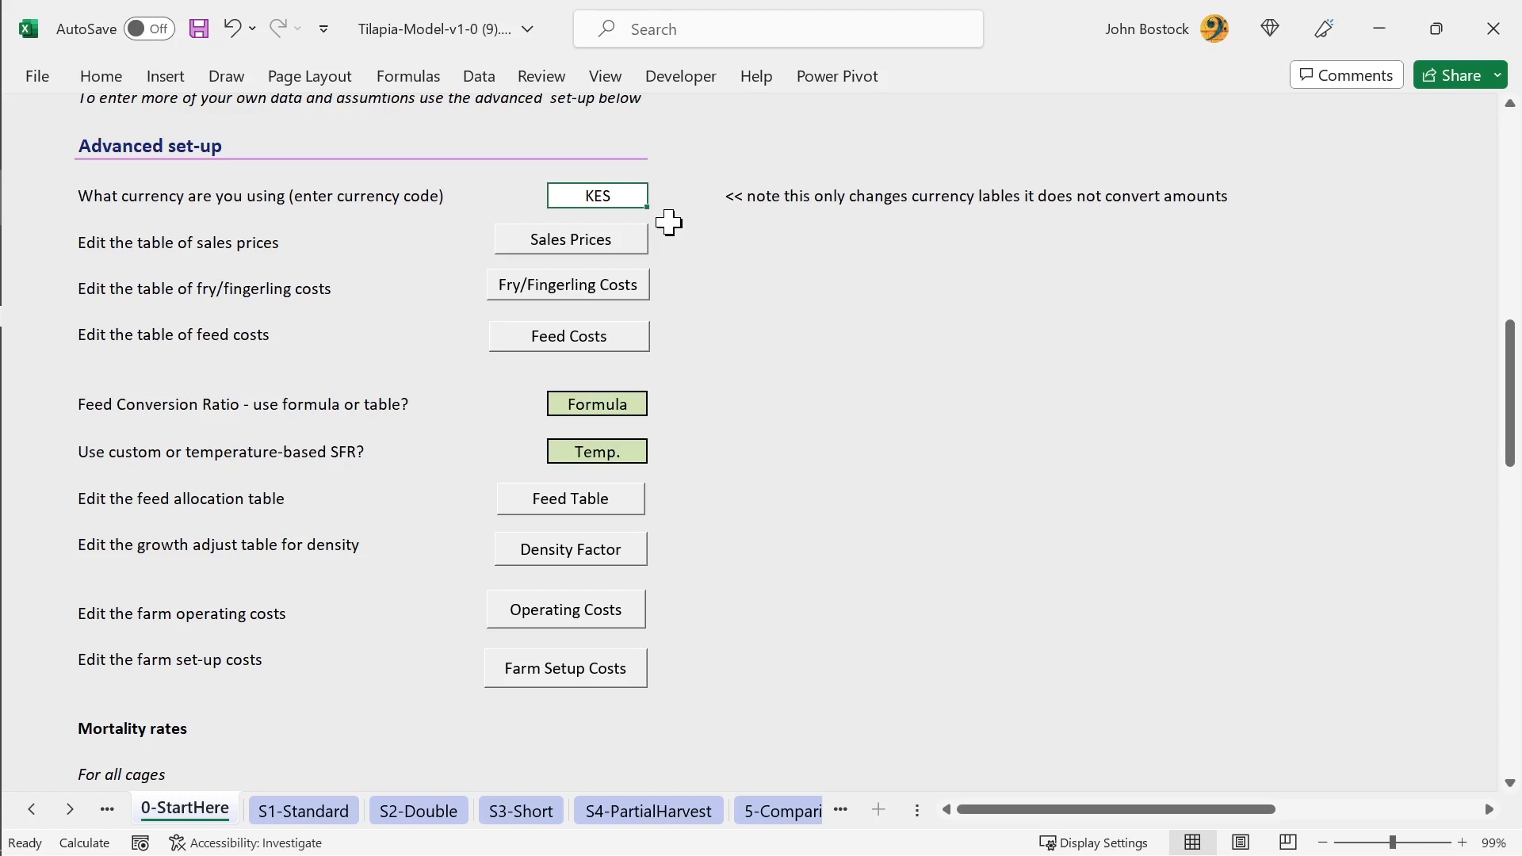
type("KSh")
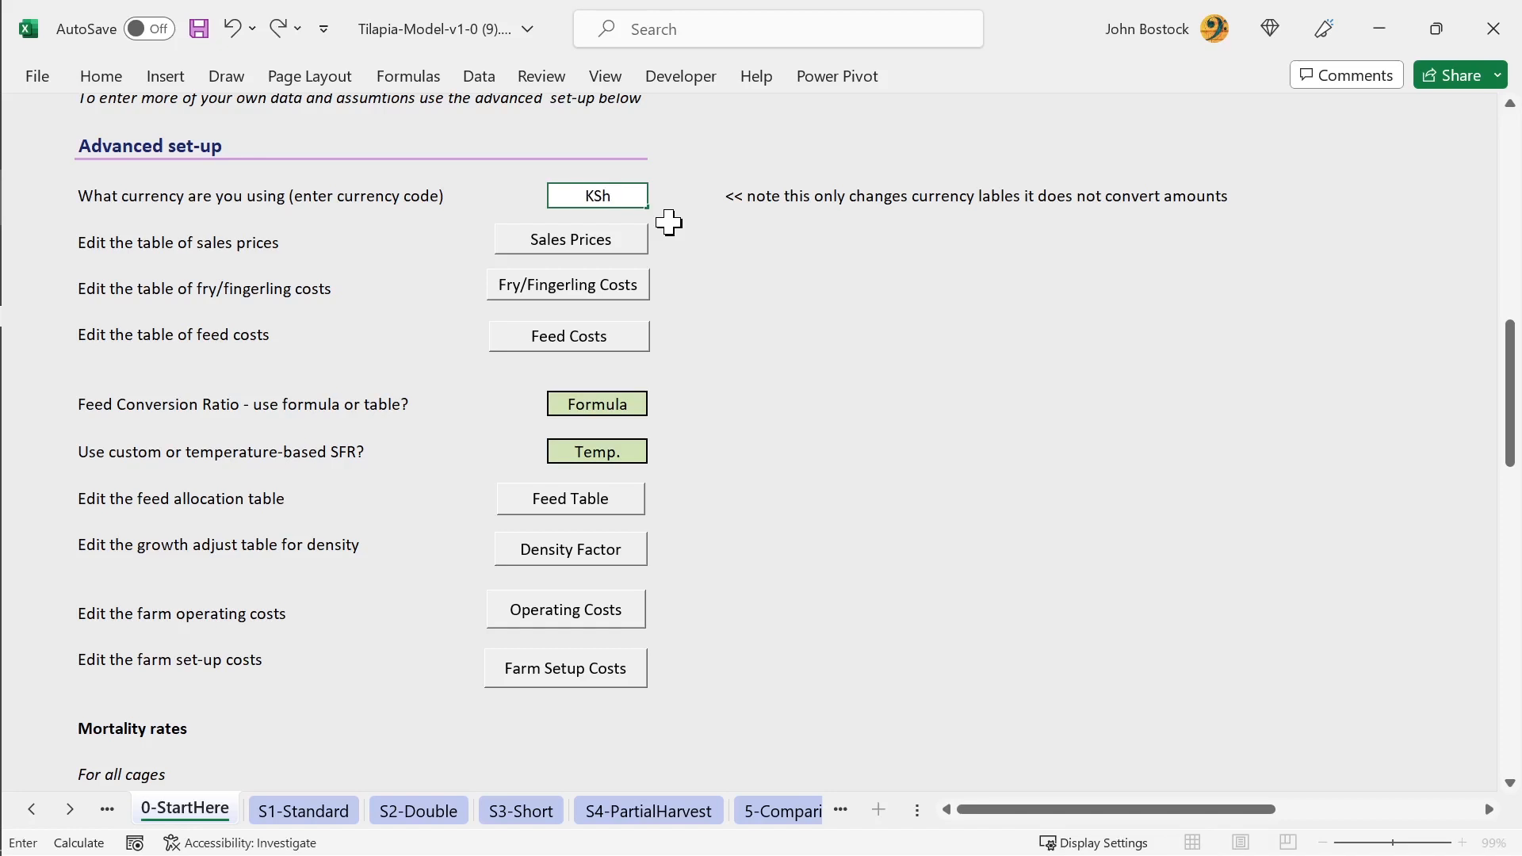
key("BackSpace")
key("BackSpace")
key("BackSpace")
type("TZS")
key("BackSpace")
key("BackSpace")
key("BackSpace")
type("UGX")
key("BackSpace")
key("BackSpace")
key("BackSpace")
type("RWF")
Set the currency code in the Advanced set-up section to KES.
key("BackSpace")
key("BackSpace")
key("BackSpace")
type("KES")
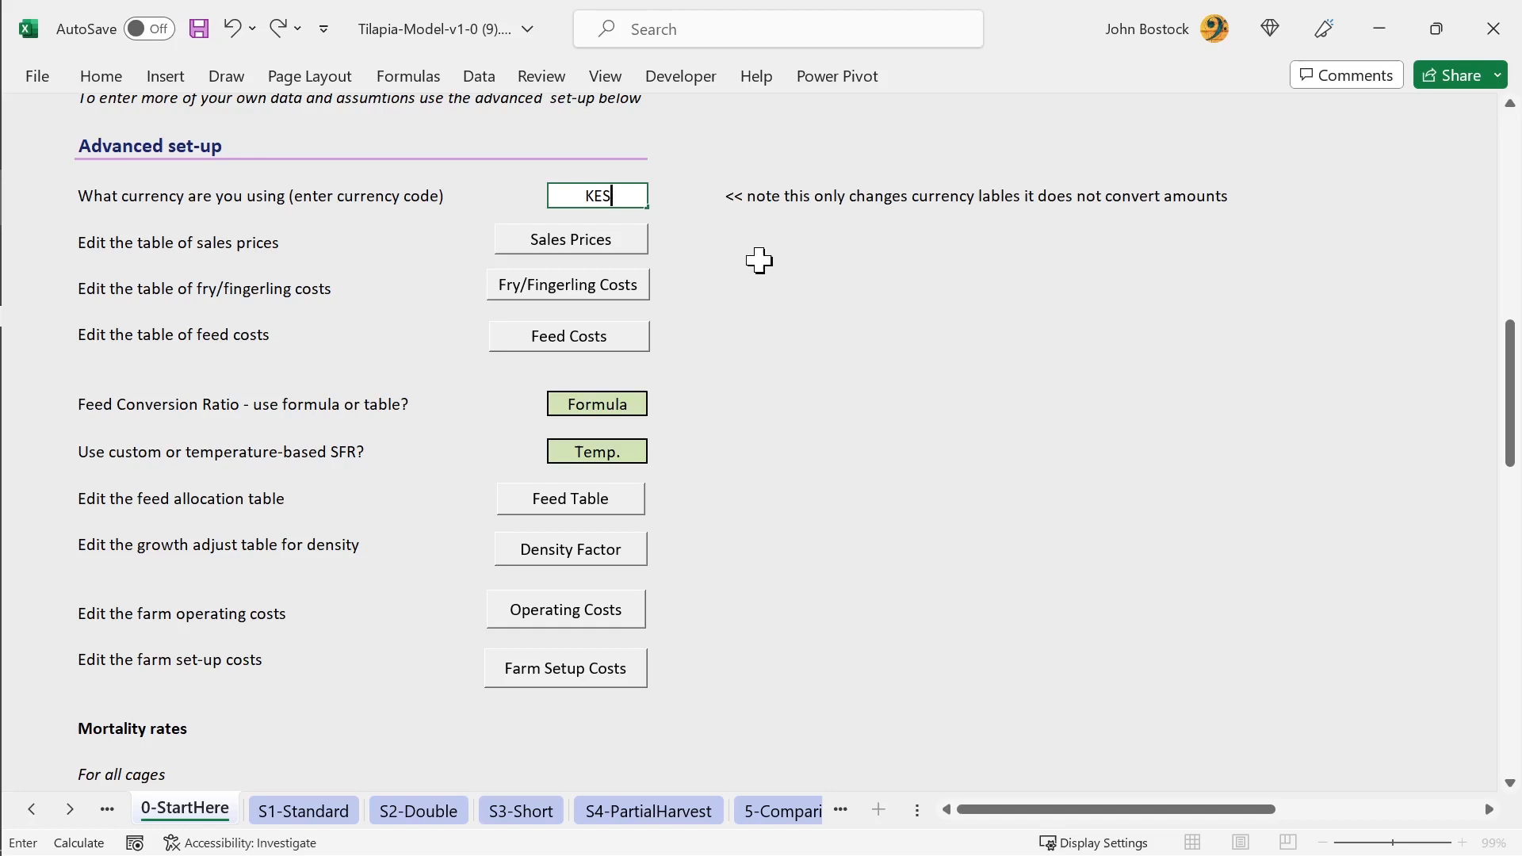
Try a price per kg of 400 for the 700-799 g range in the sales prices table, and return to the start sheet.
left_click(569, 239)
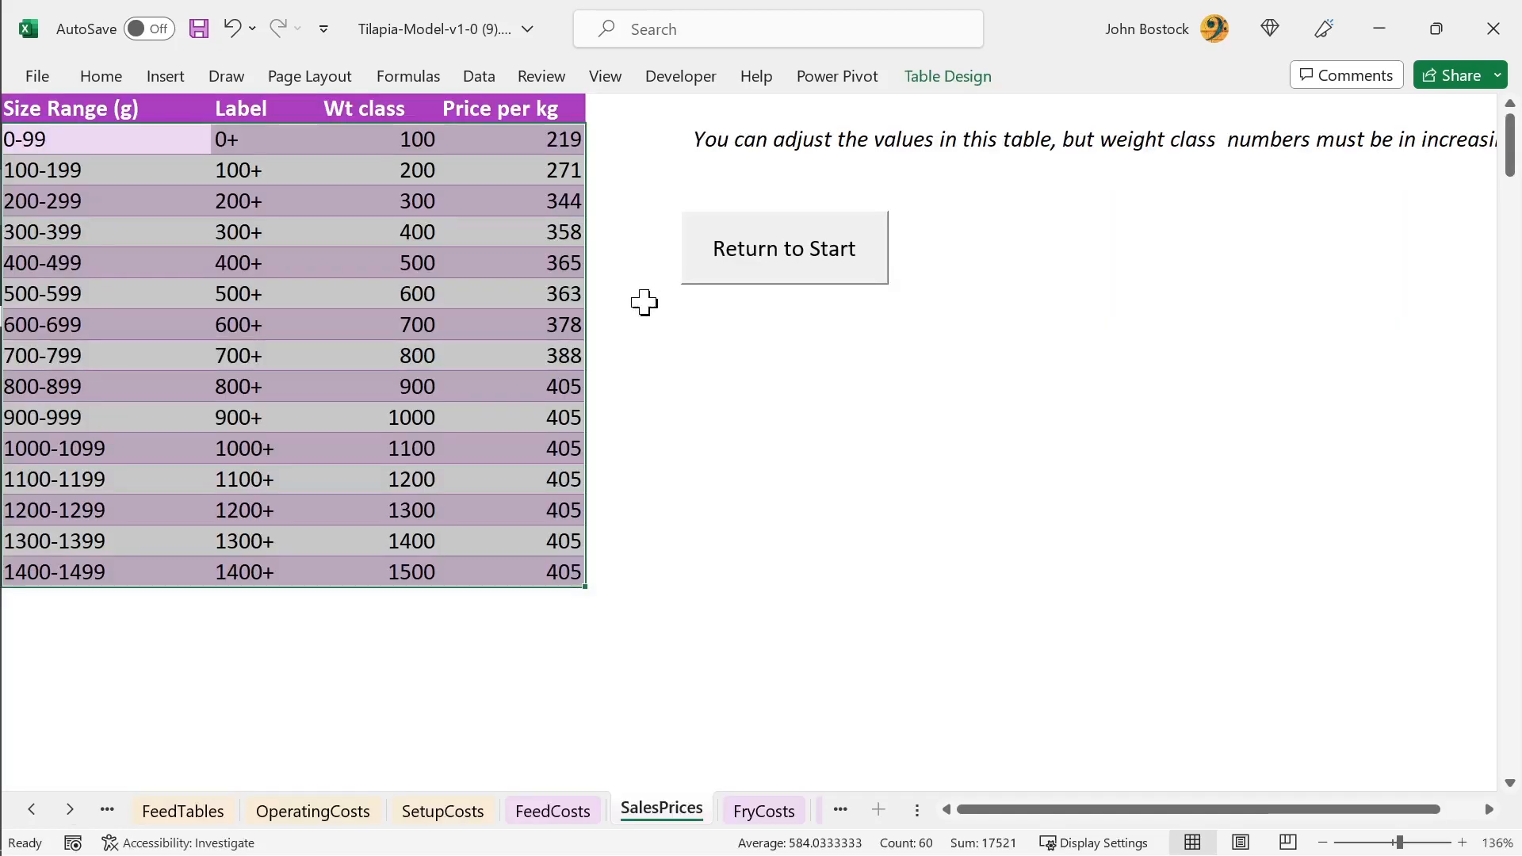
left_click(522, 135)
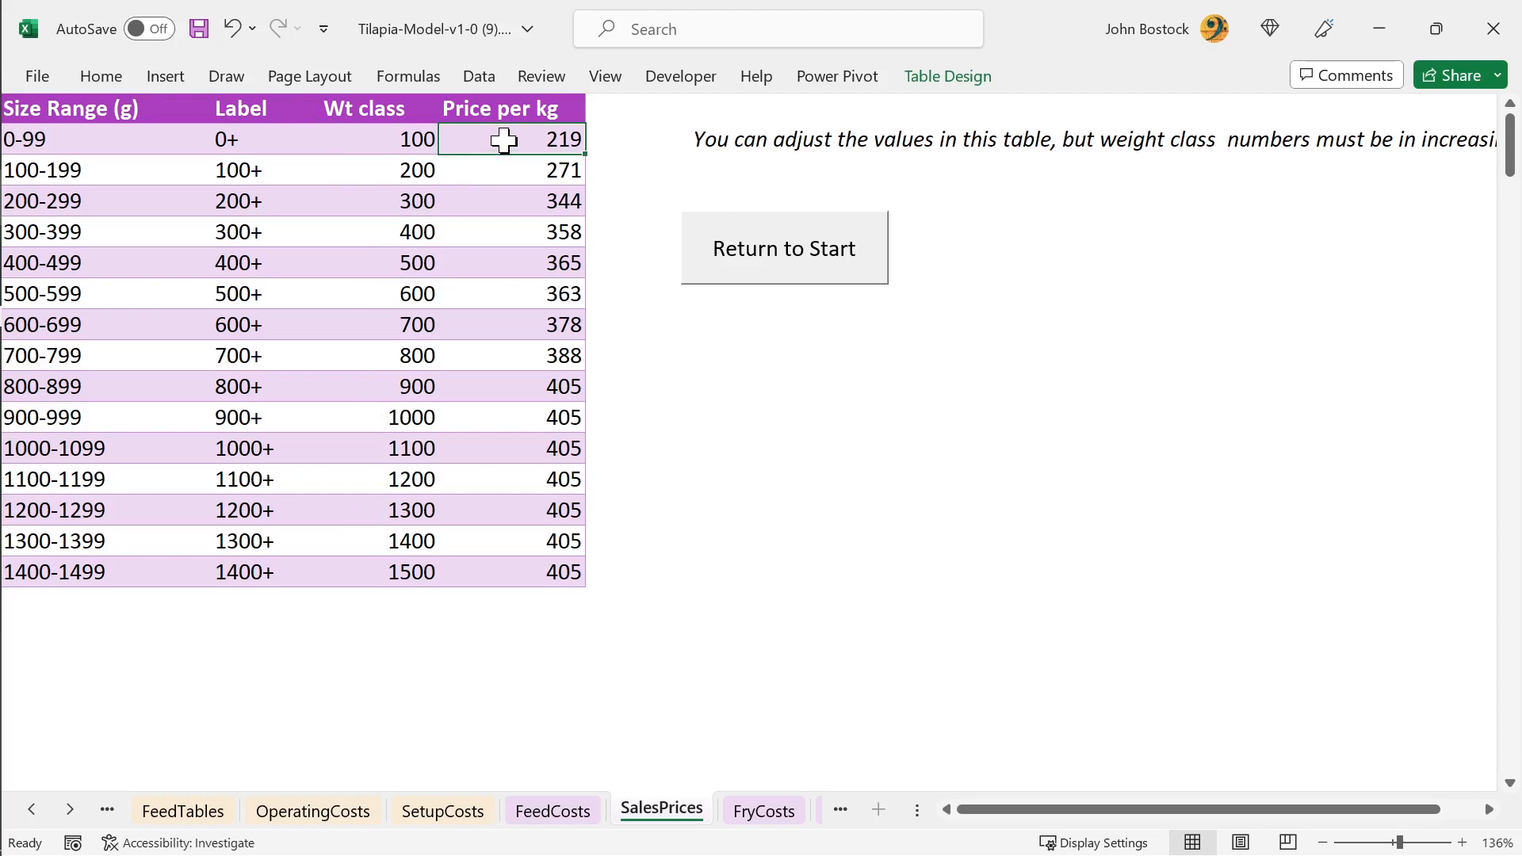
left_click(519, 357)
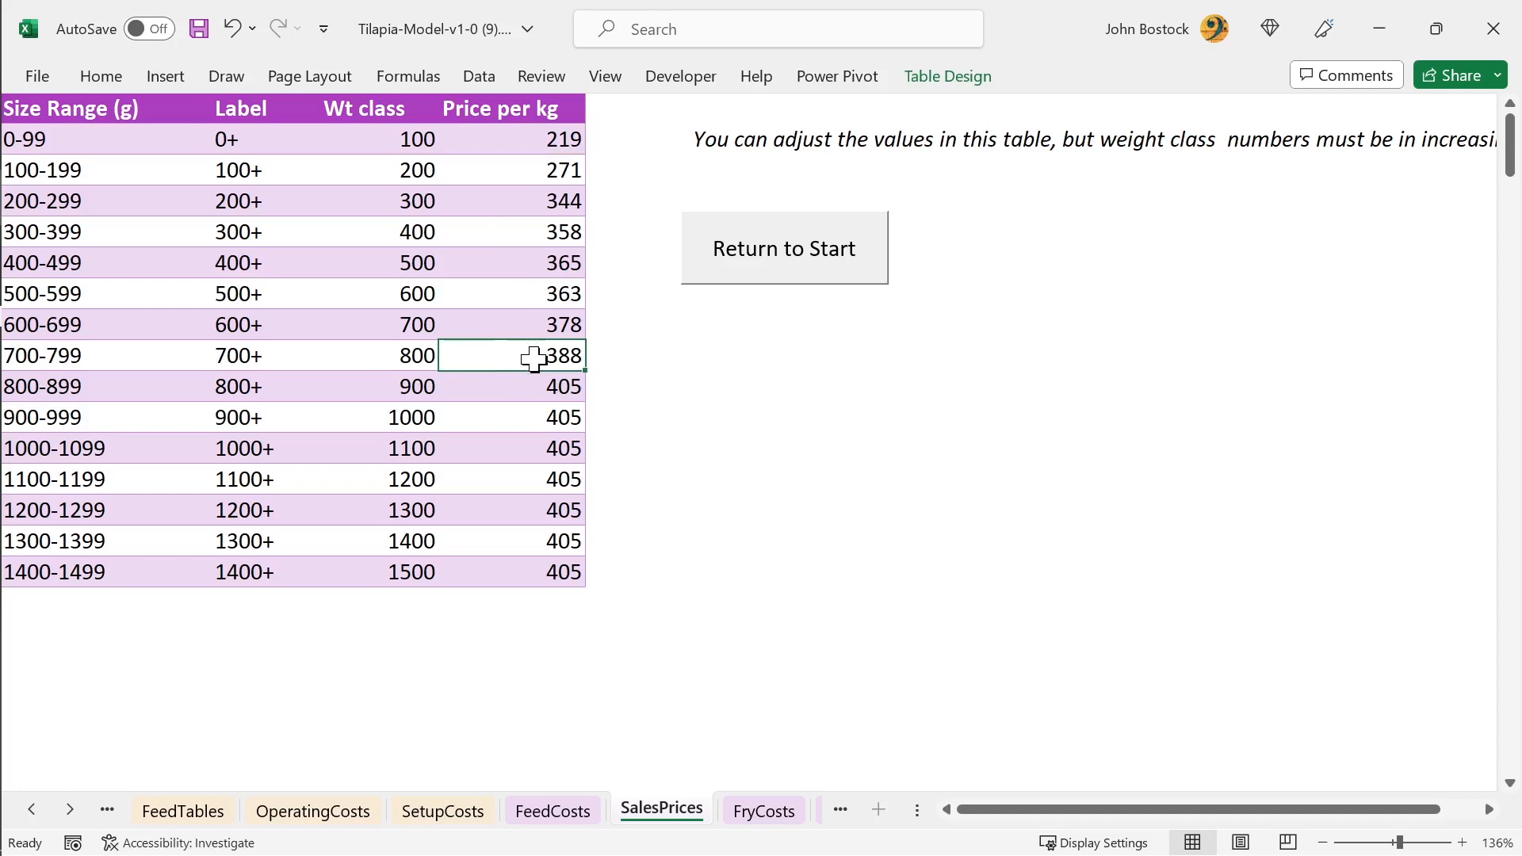
type("400")
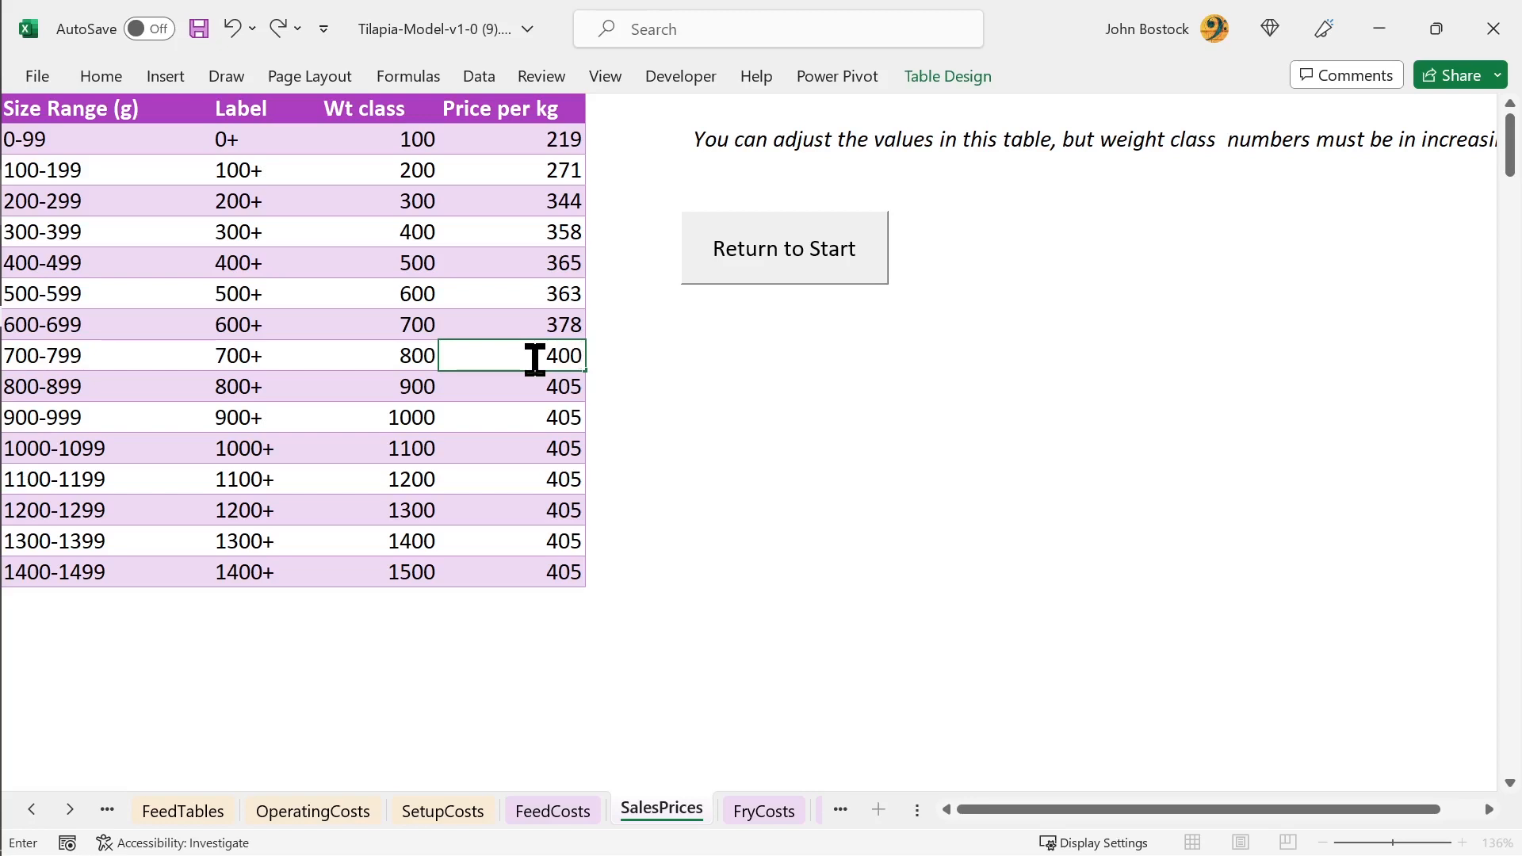
key("Escape")
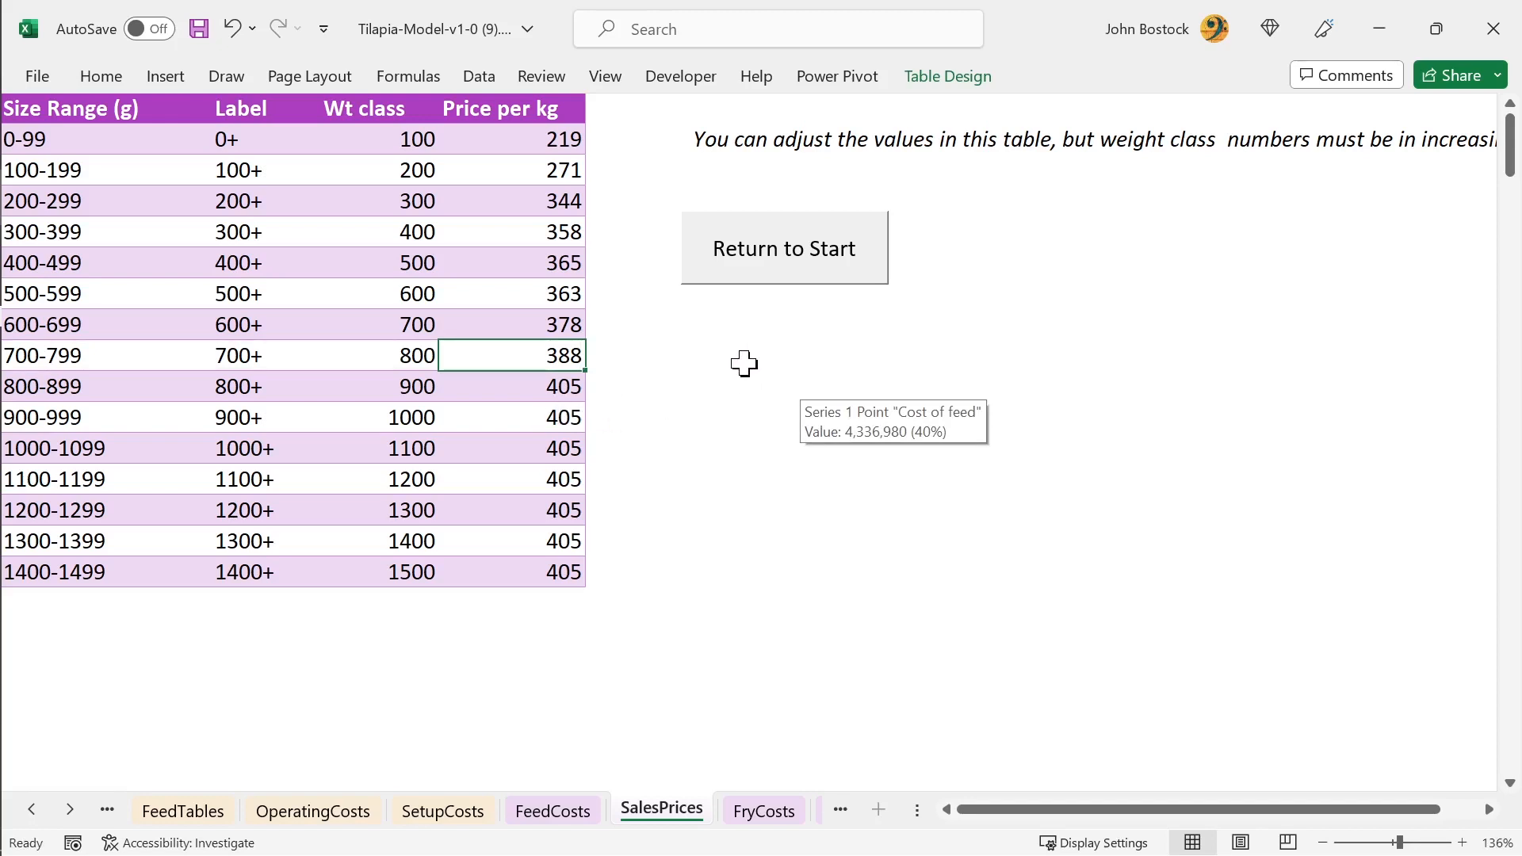
left_click(767, 272)
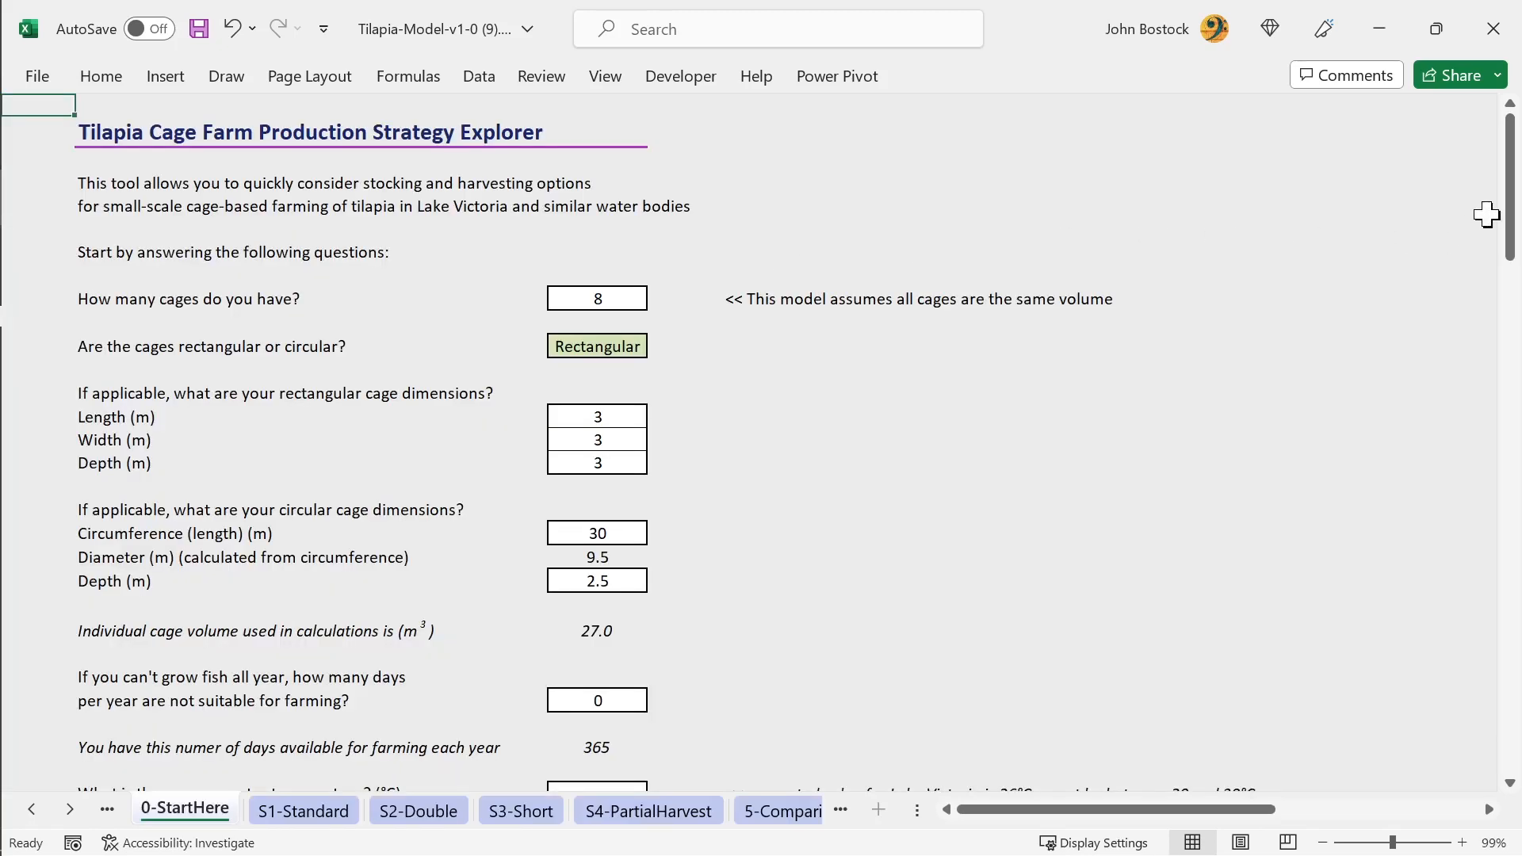
Open the fry/fingerling costs table and set the price each for 10 g fish to 10.
left_click_drag(1510, 194, 1483, 403)
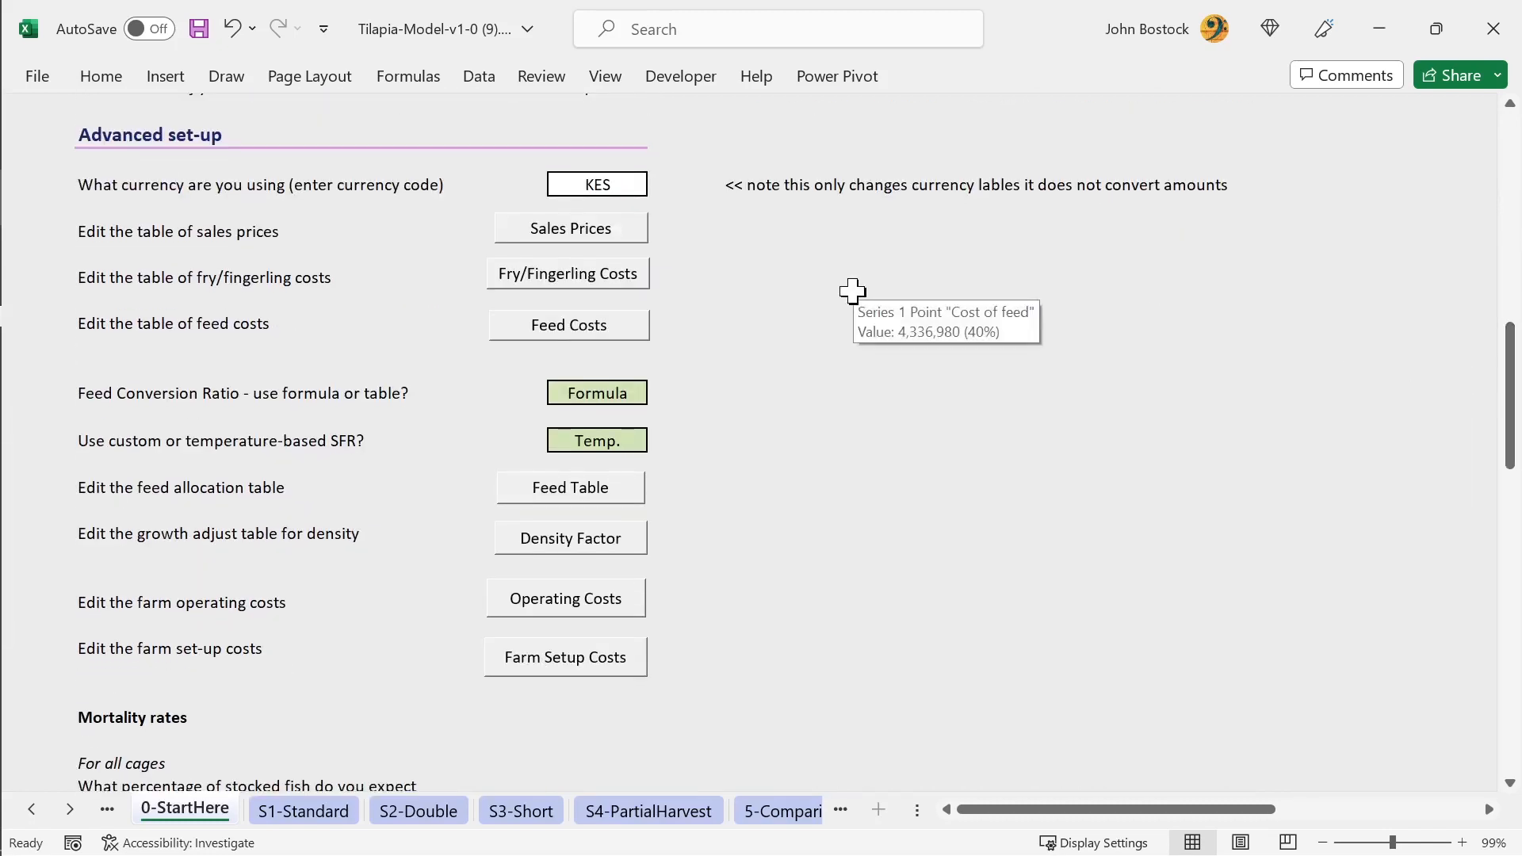
left_click(567, 279)
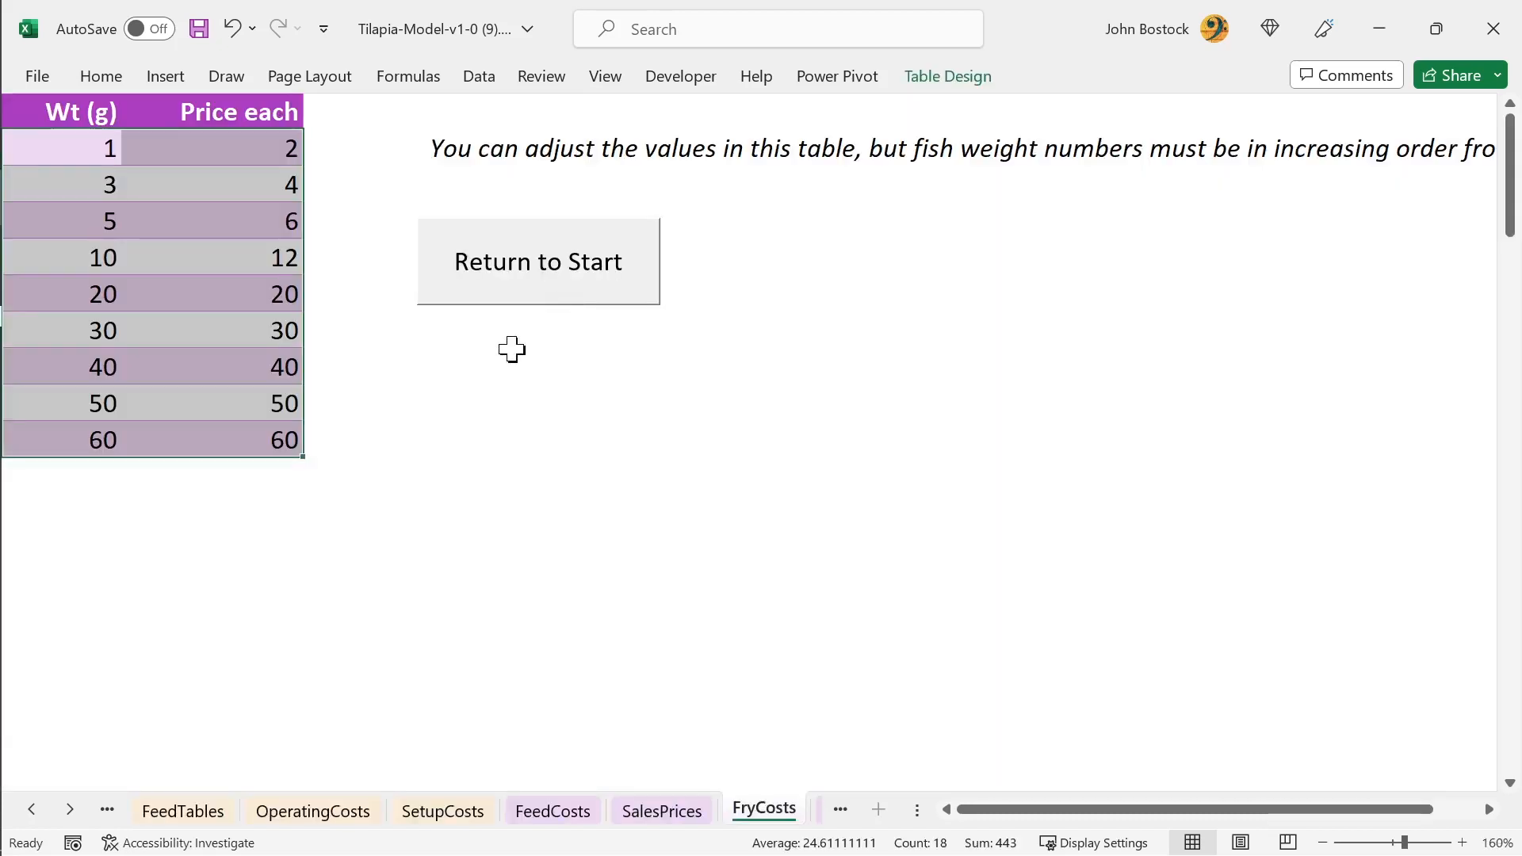
left_click(219, 161)
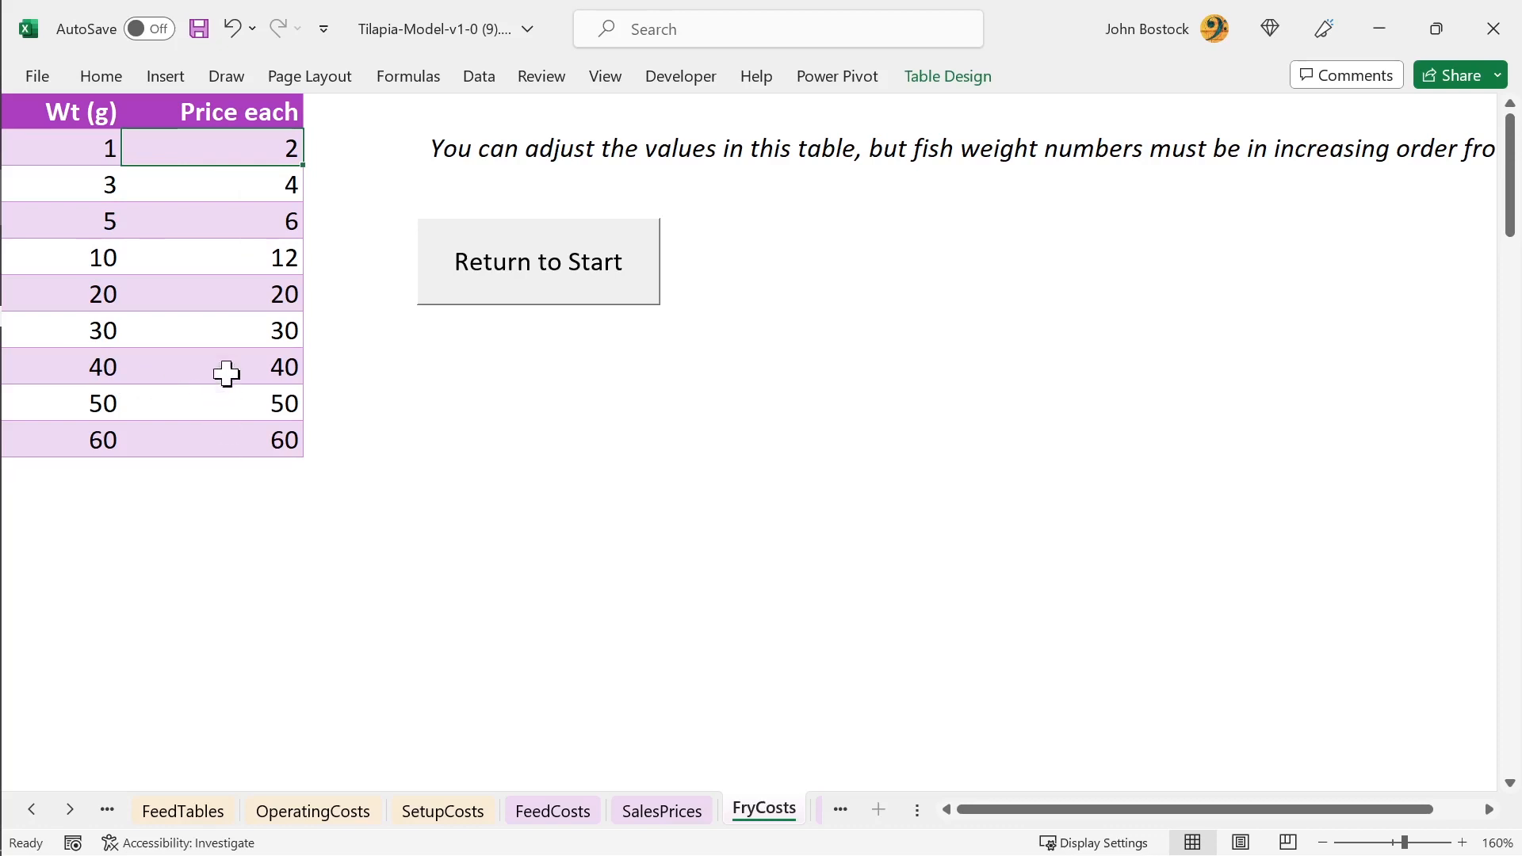
left_click(227, 258)
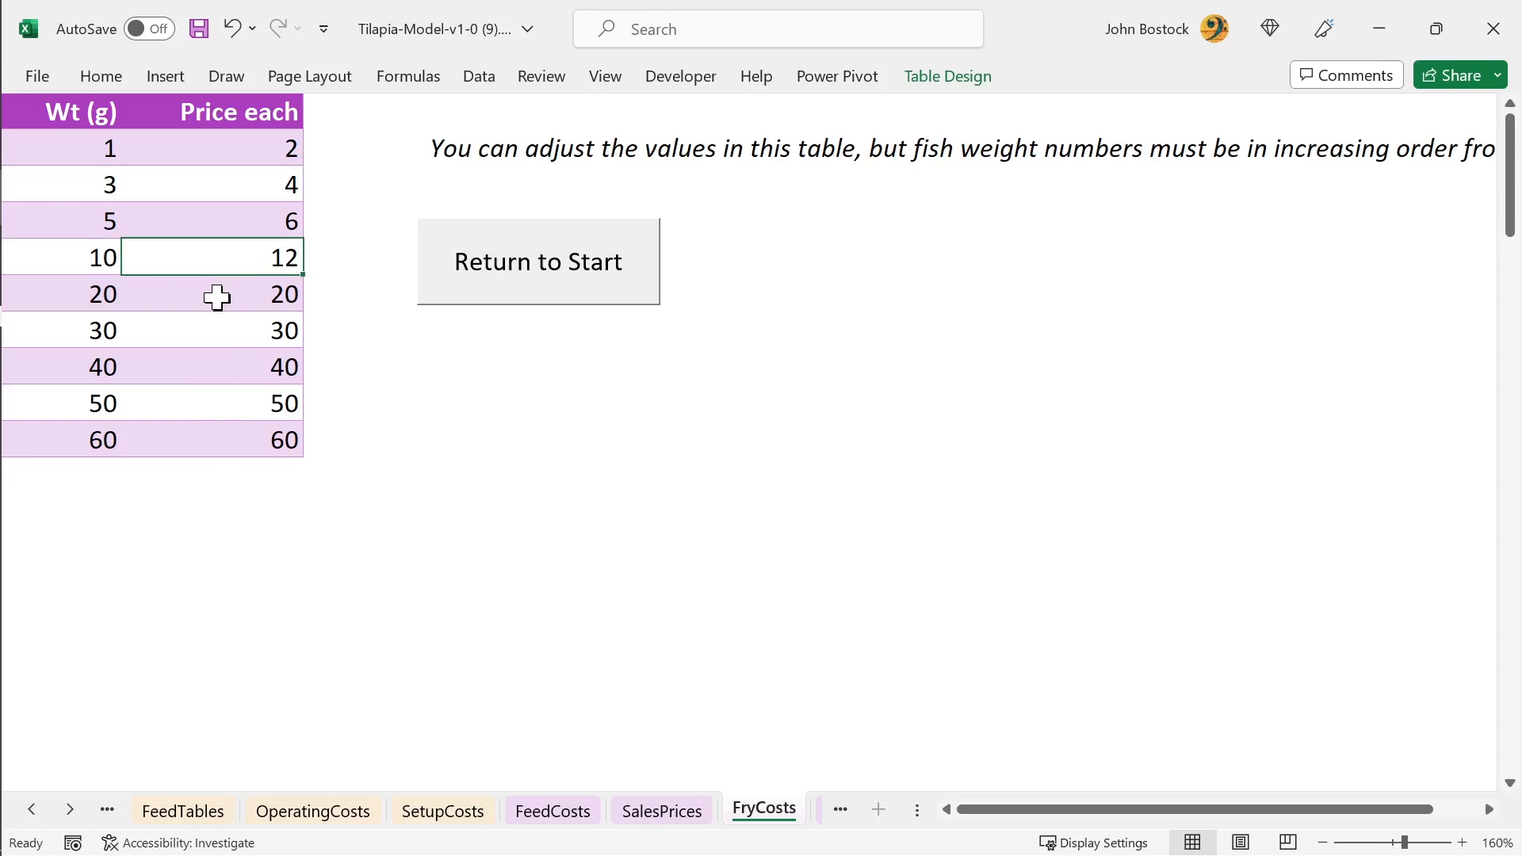
left_click(255, 299)
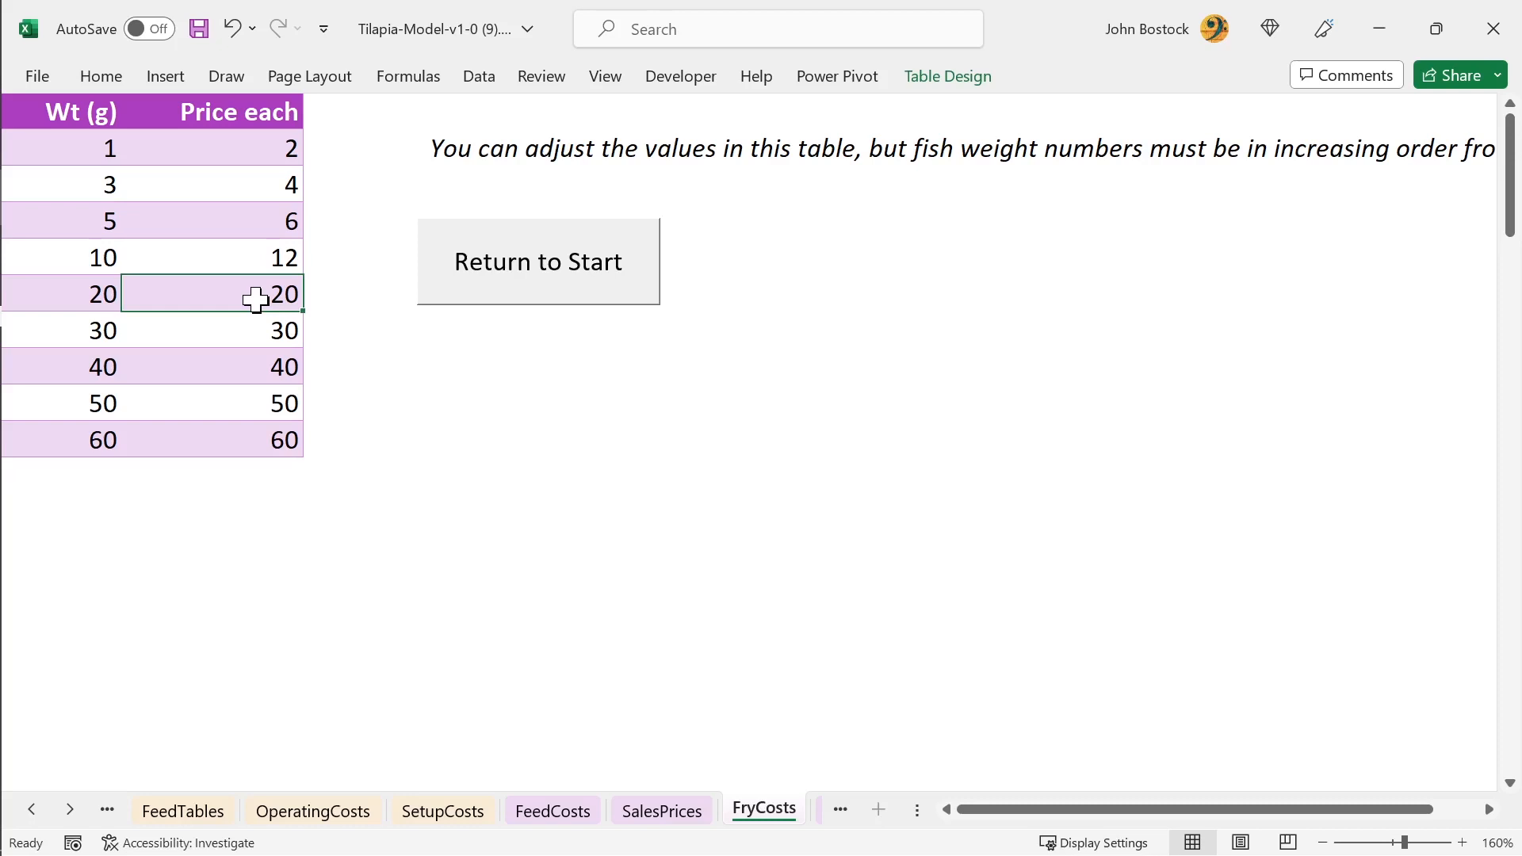
left_click(250, 260)
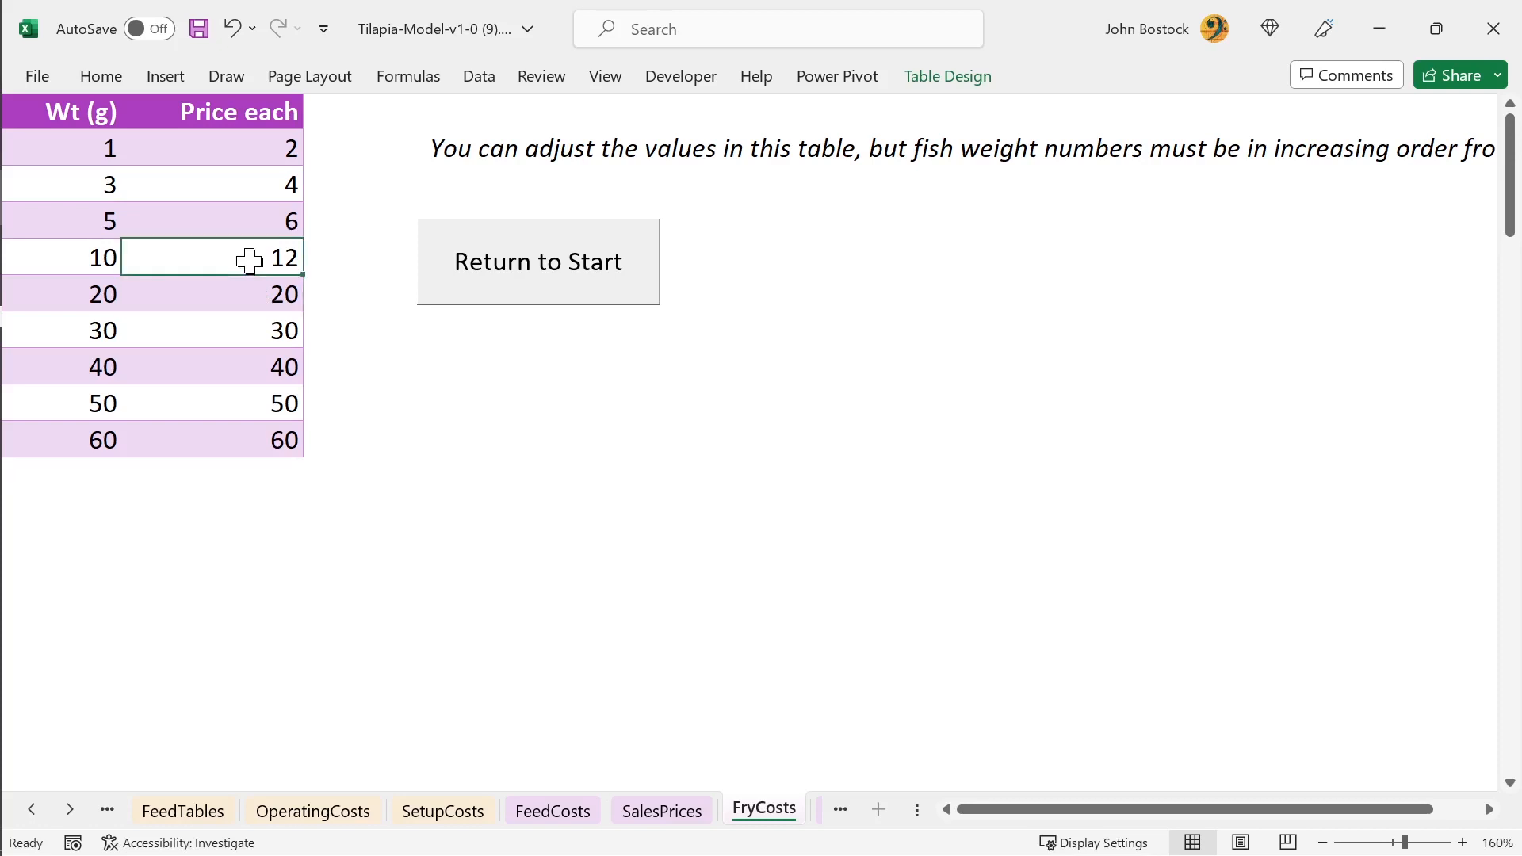
type("10")
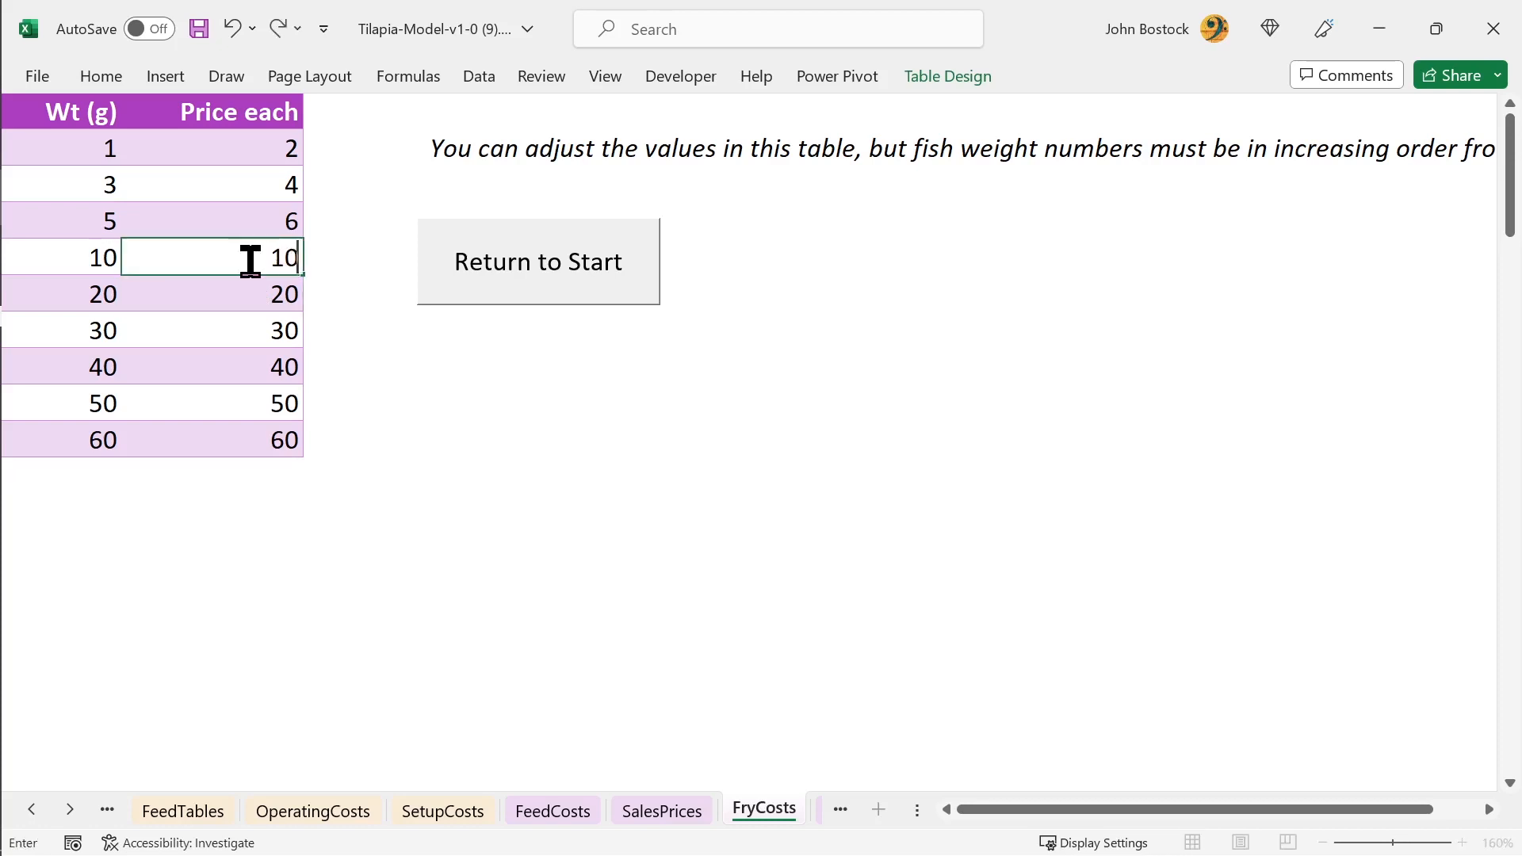
key("Return")
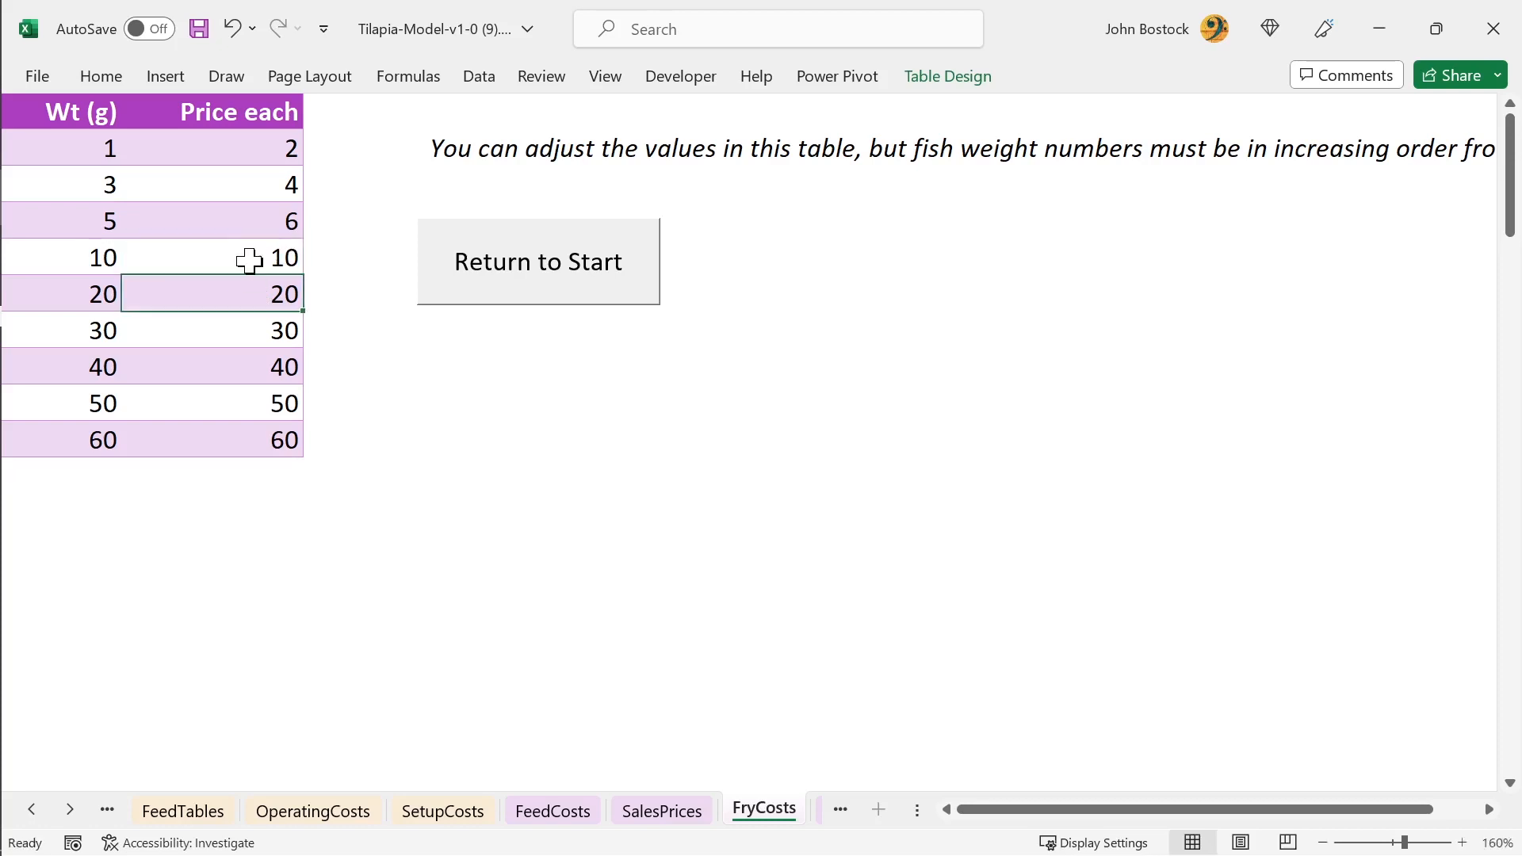
Set the price each for 10 g fish to 12 and return to the start sheet.
left_click(248, 260)
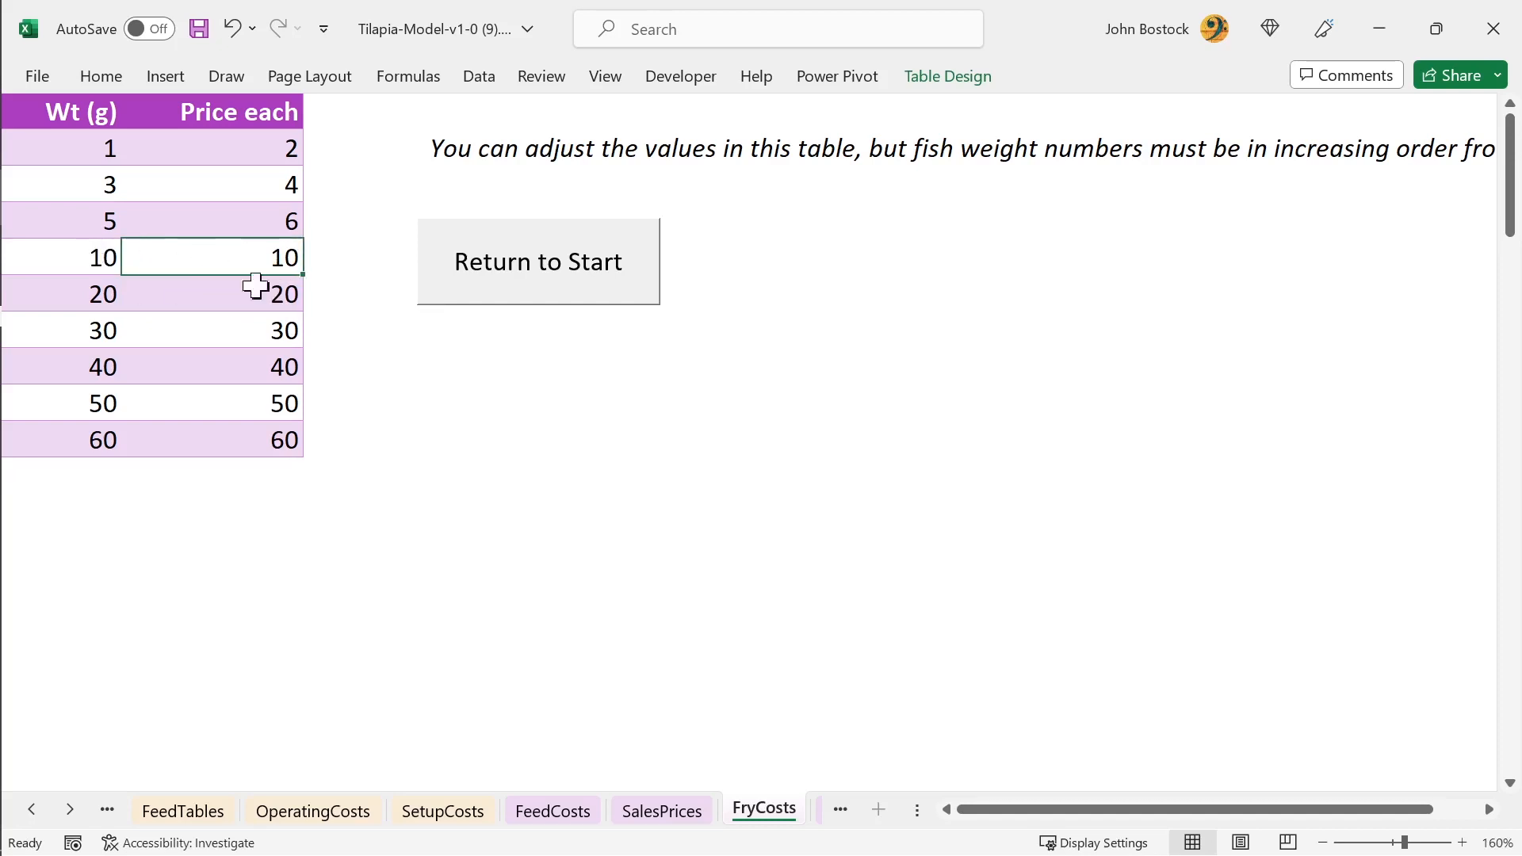
type("12")
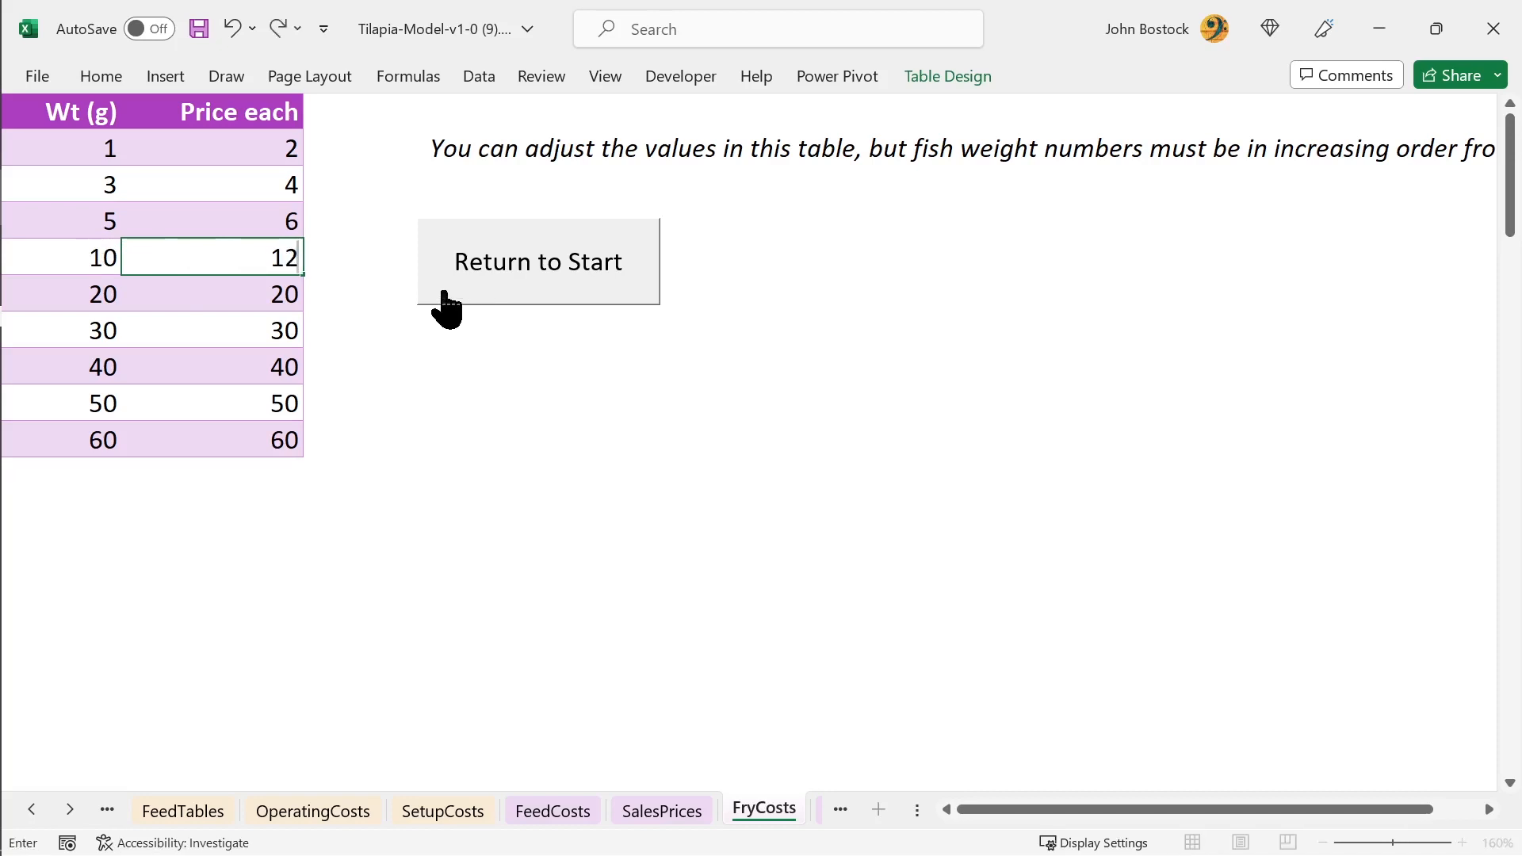
key("Return")
left_click(527, 289)
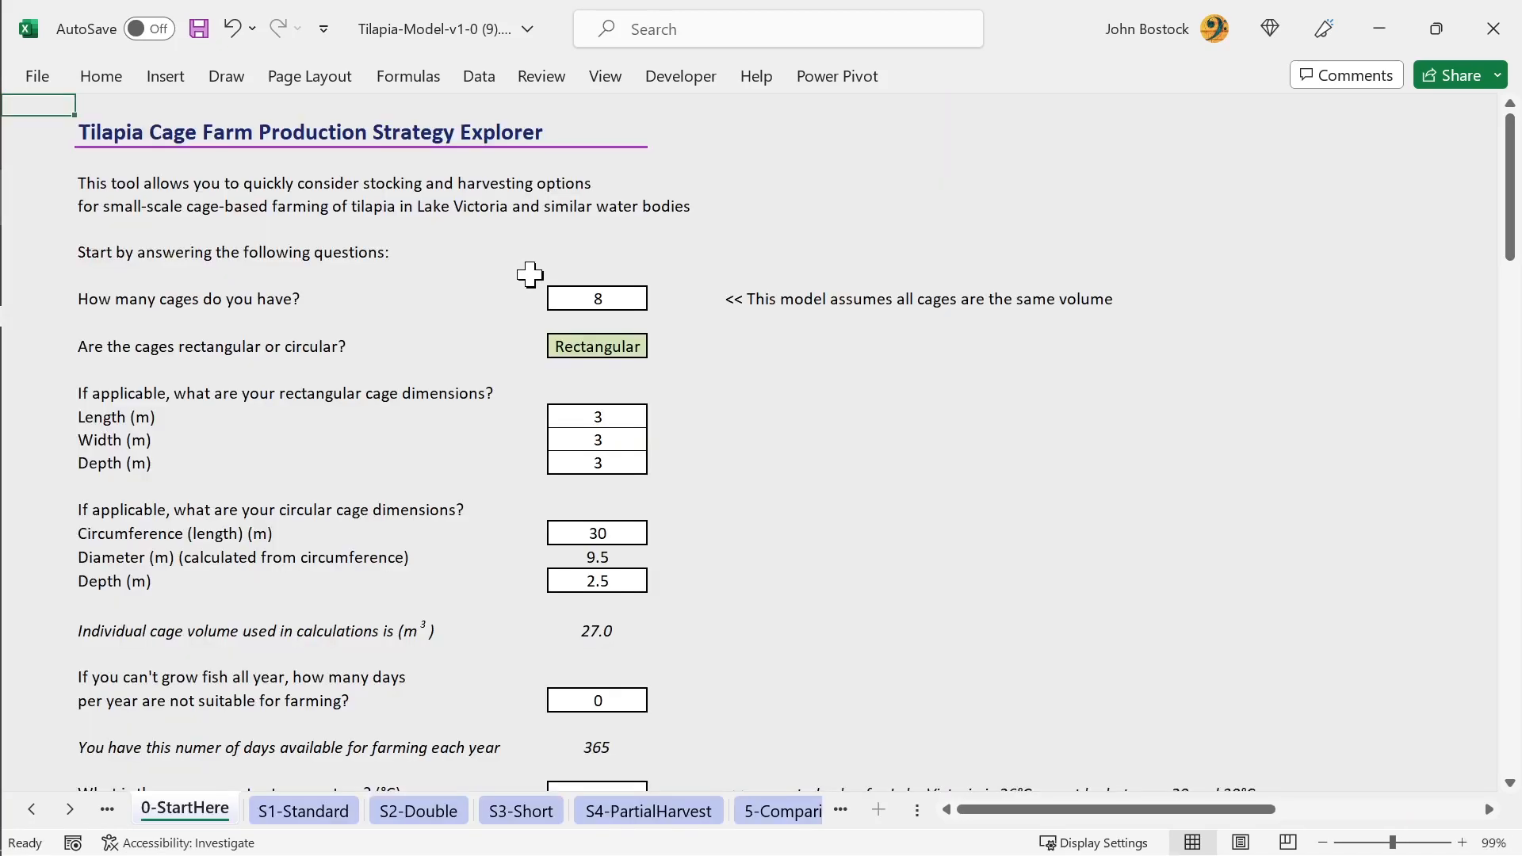
Open the feed costs table from the Advanced set-up section and examine the fish weight assigned to each feed.
left_click_drag(1516, 262, 1500, 432)
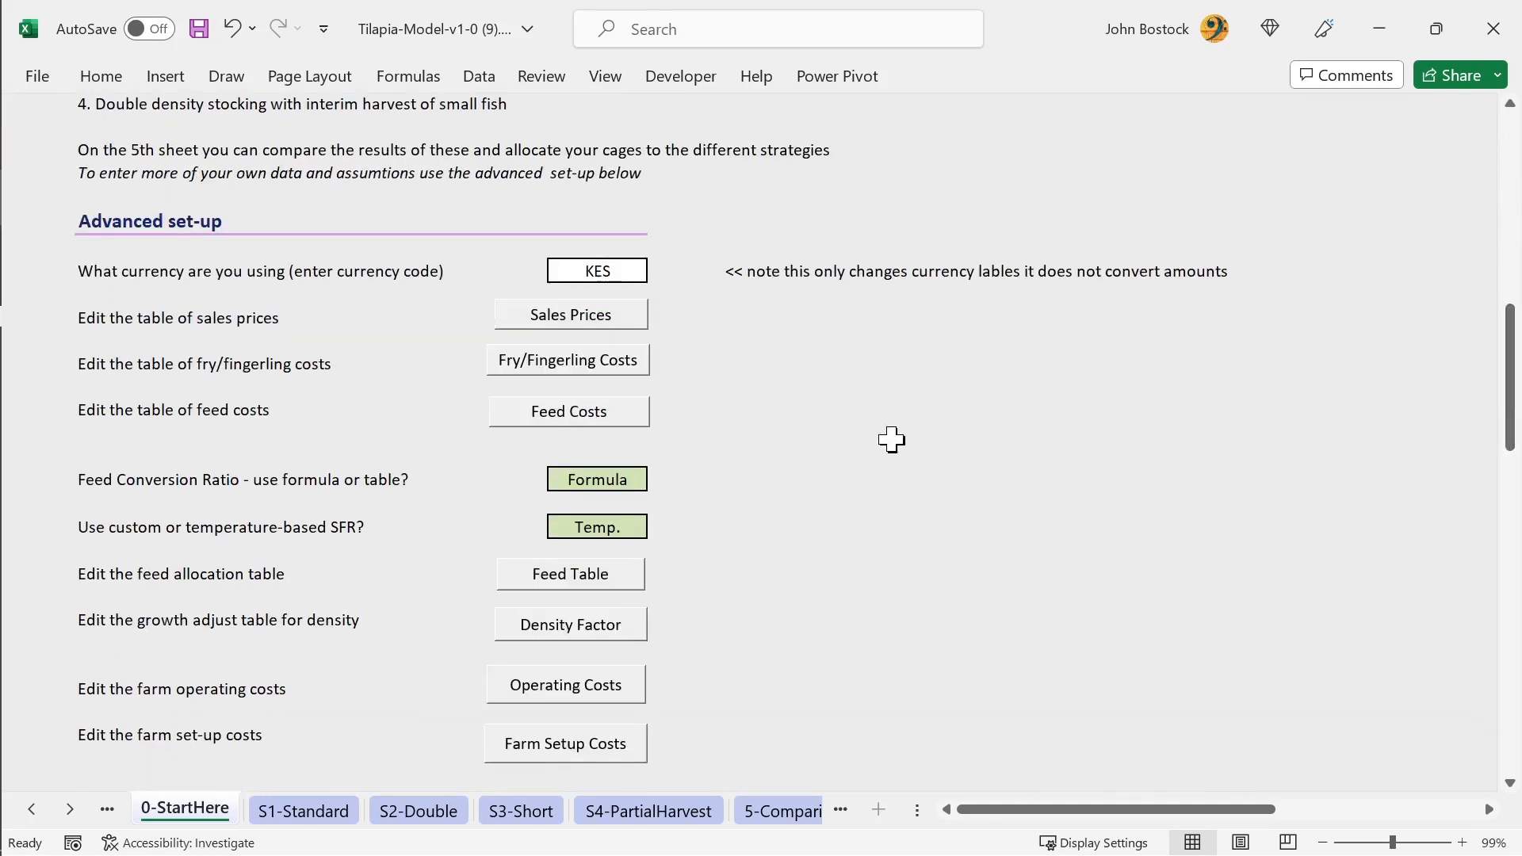
left_click(600, 413)
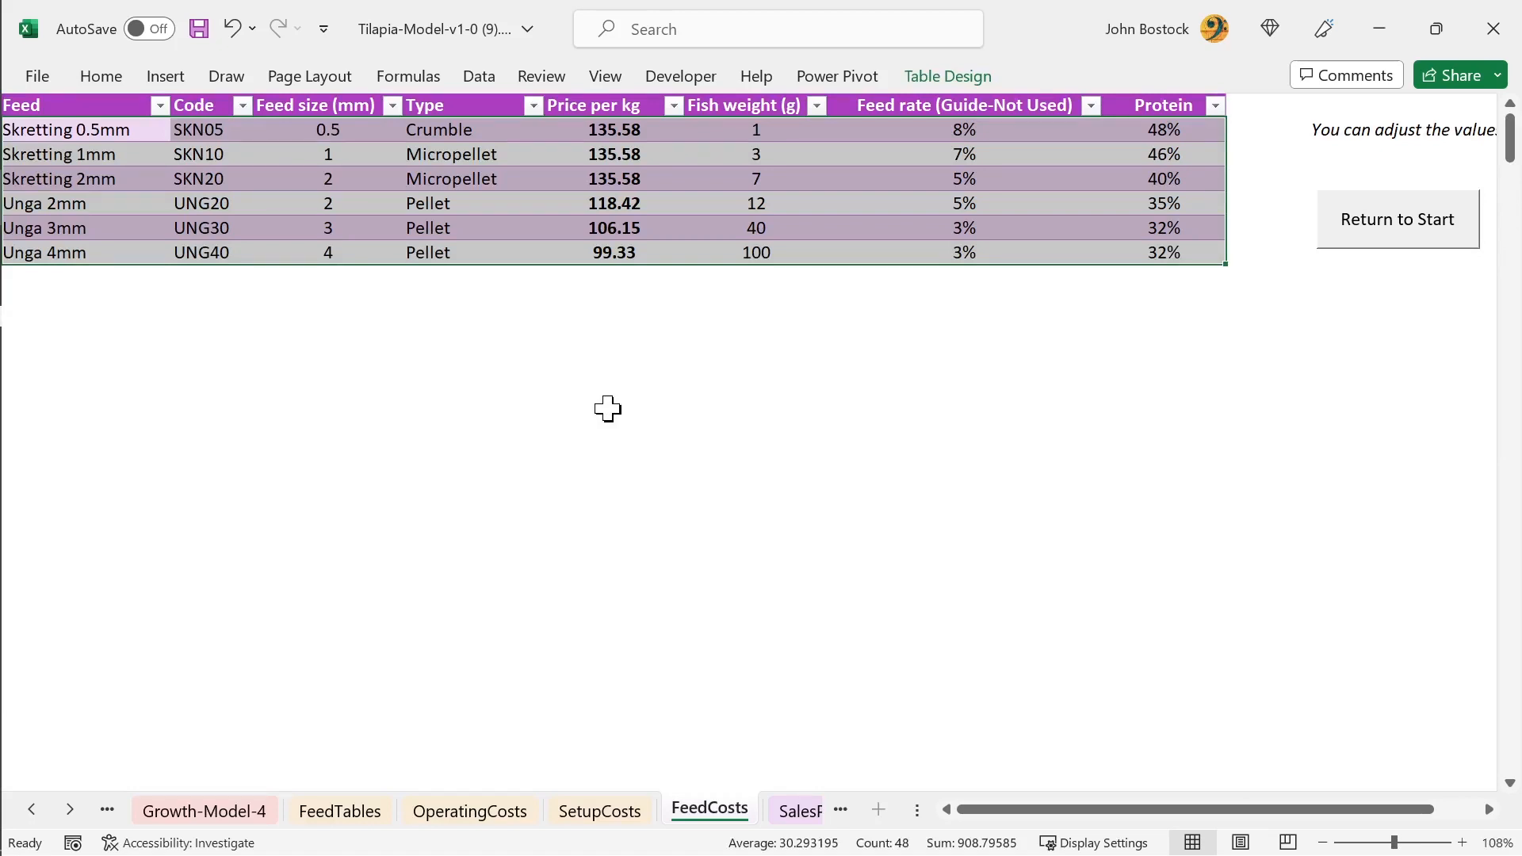
left_click(761, 346)
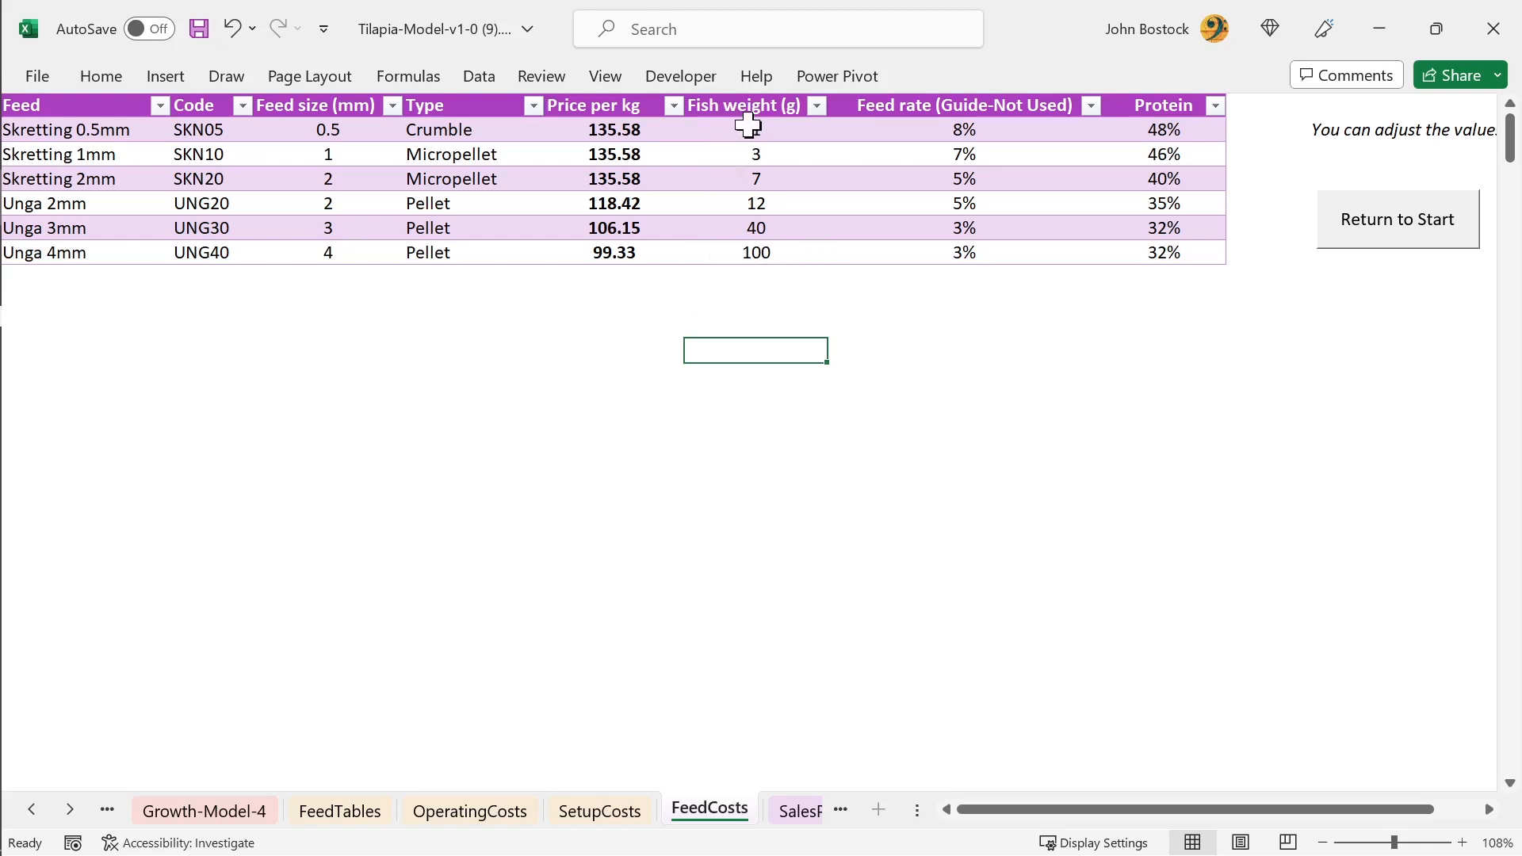
left_click(747, 127)
key("Down")
key("Down")
key("Down")
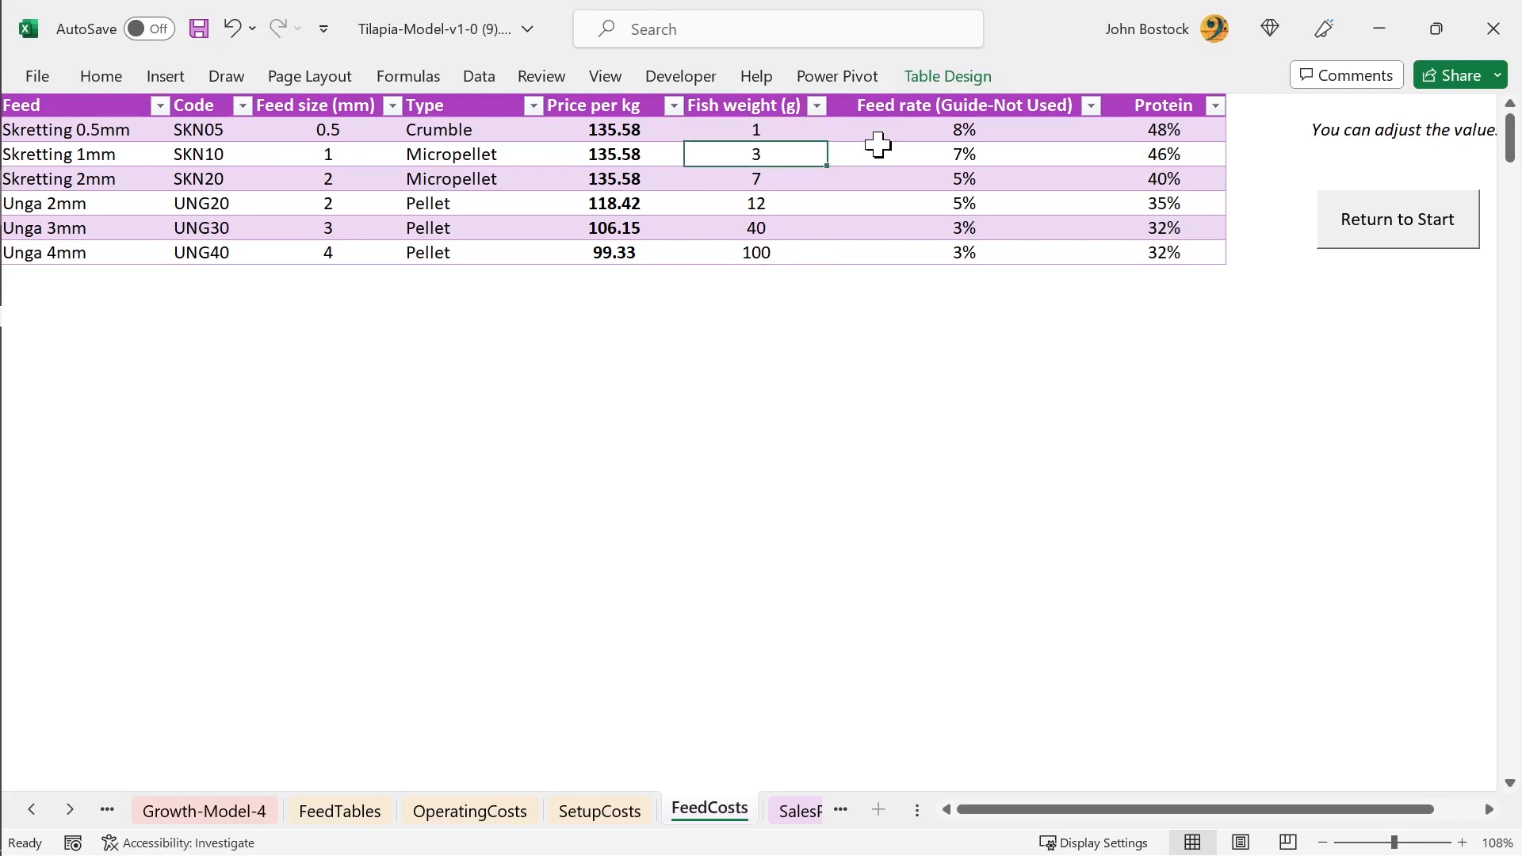
key("Down")
key("Down")
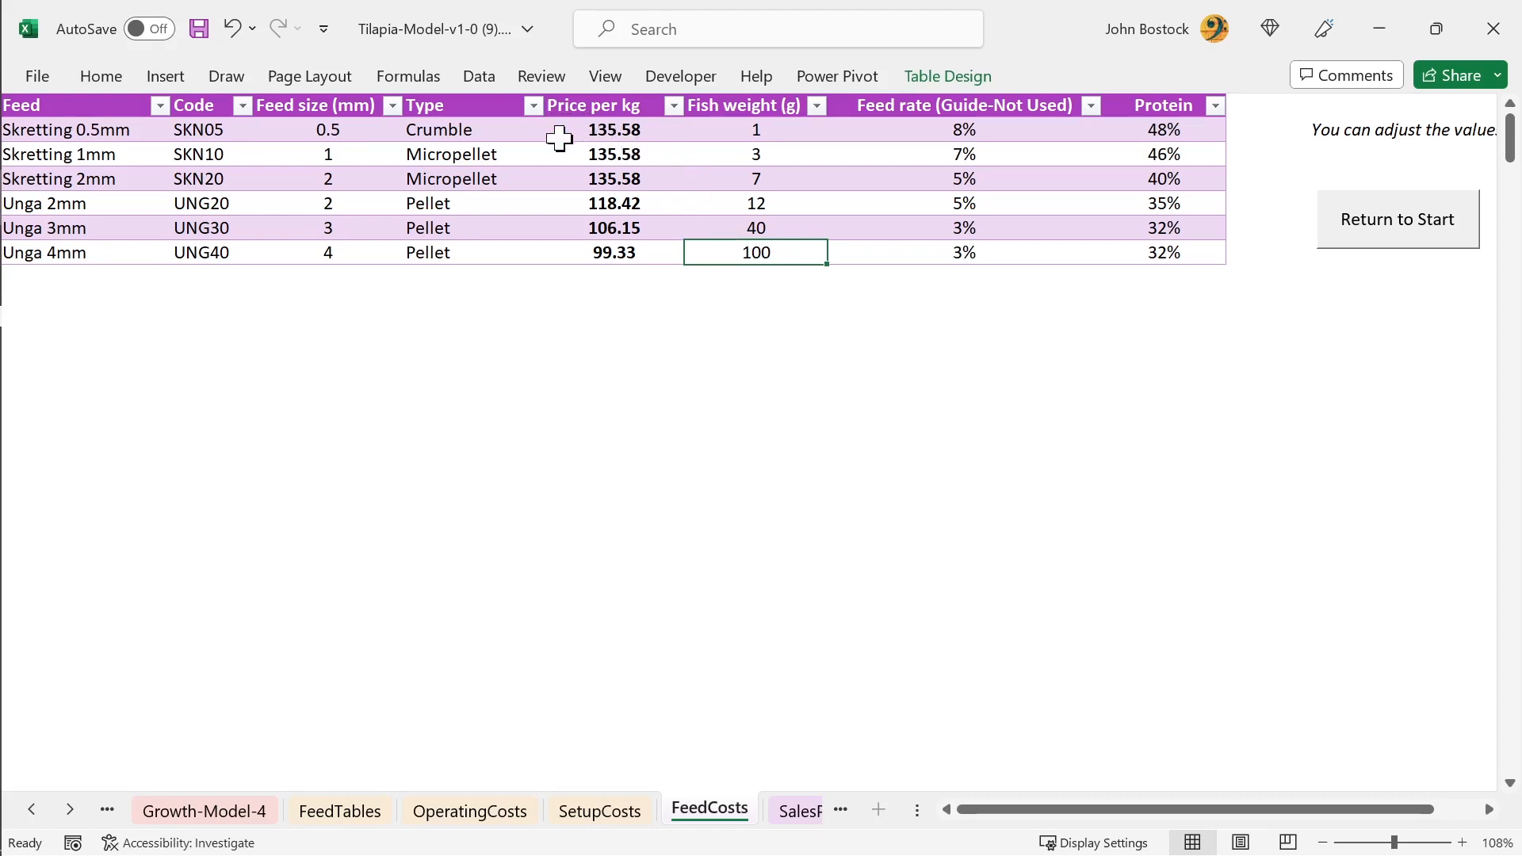
Check the price per kg of the Skretting and Unga feeds, and return to the start sheet.
left_click(561, 137)
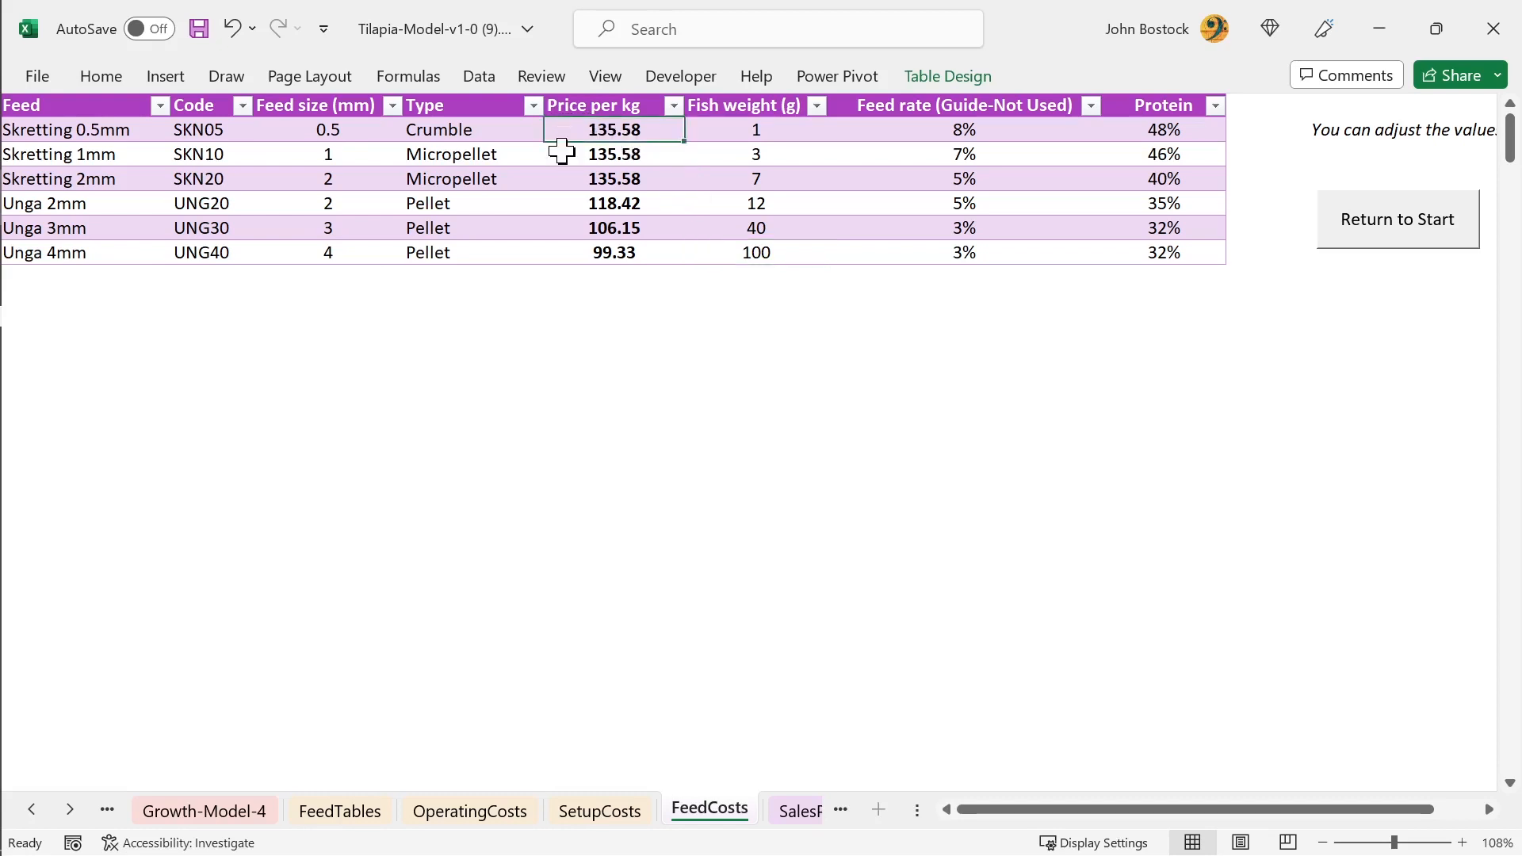
left_click(563, 153)
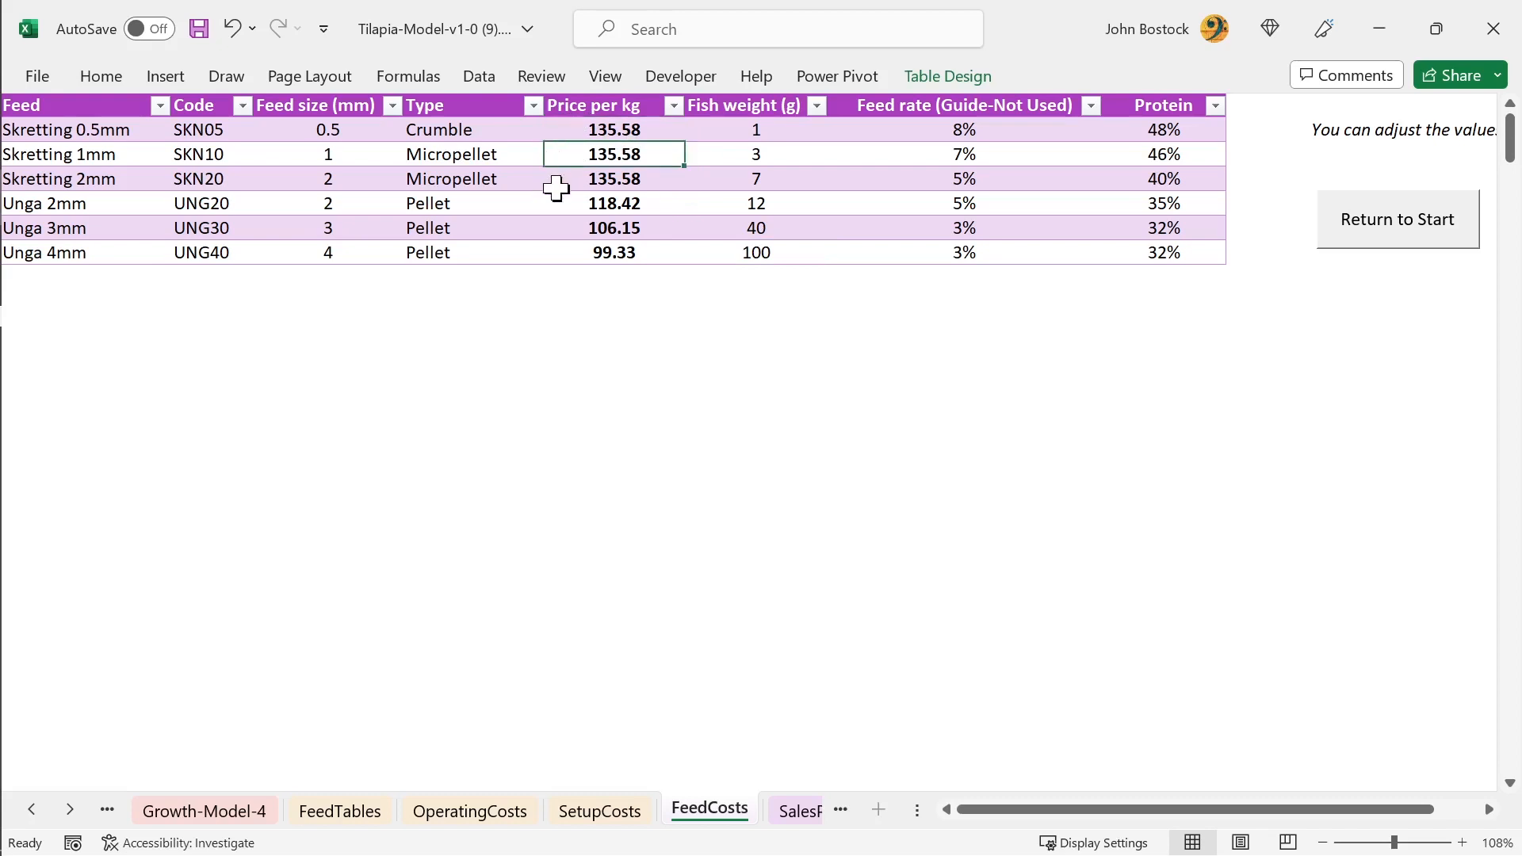
left_click(569, 254)
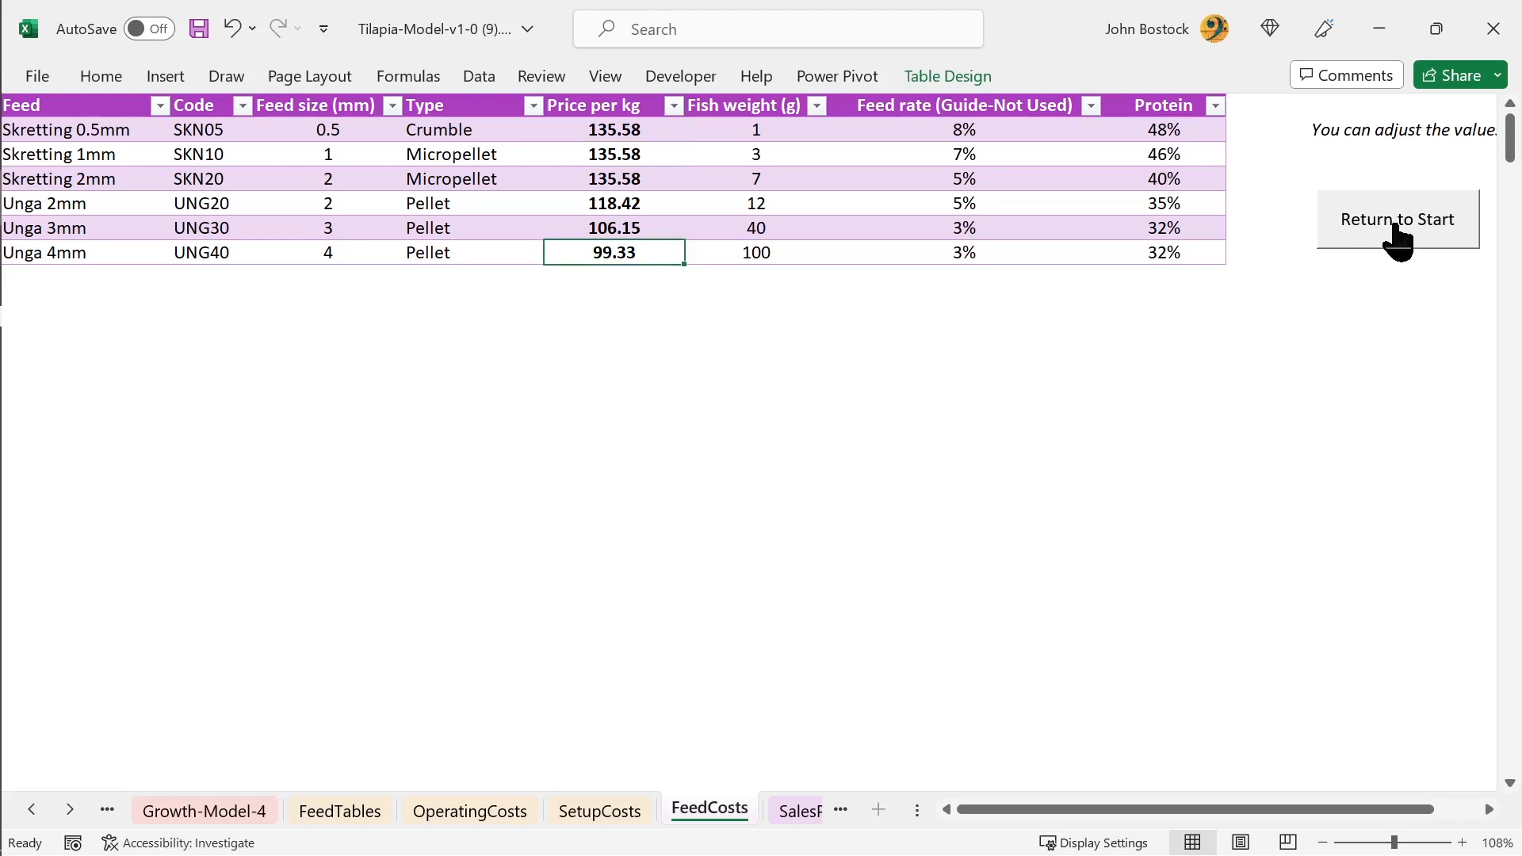
left_click(1396, 226)
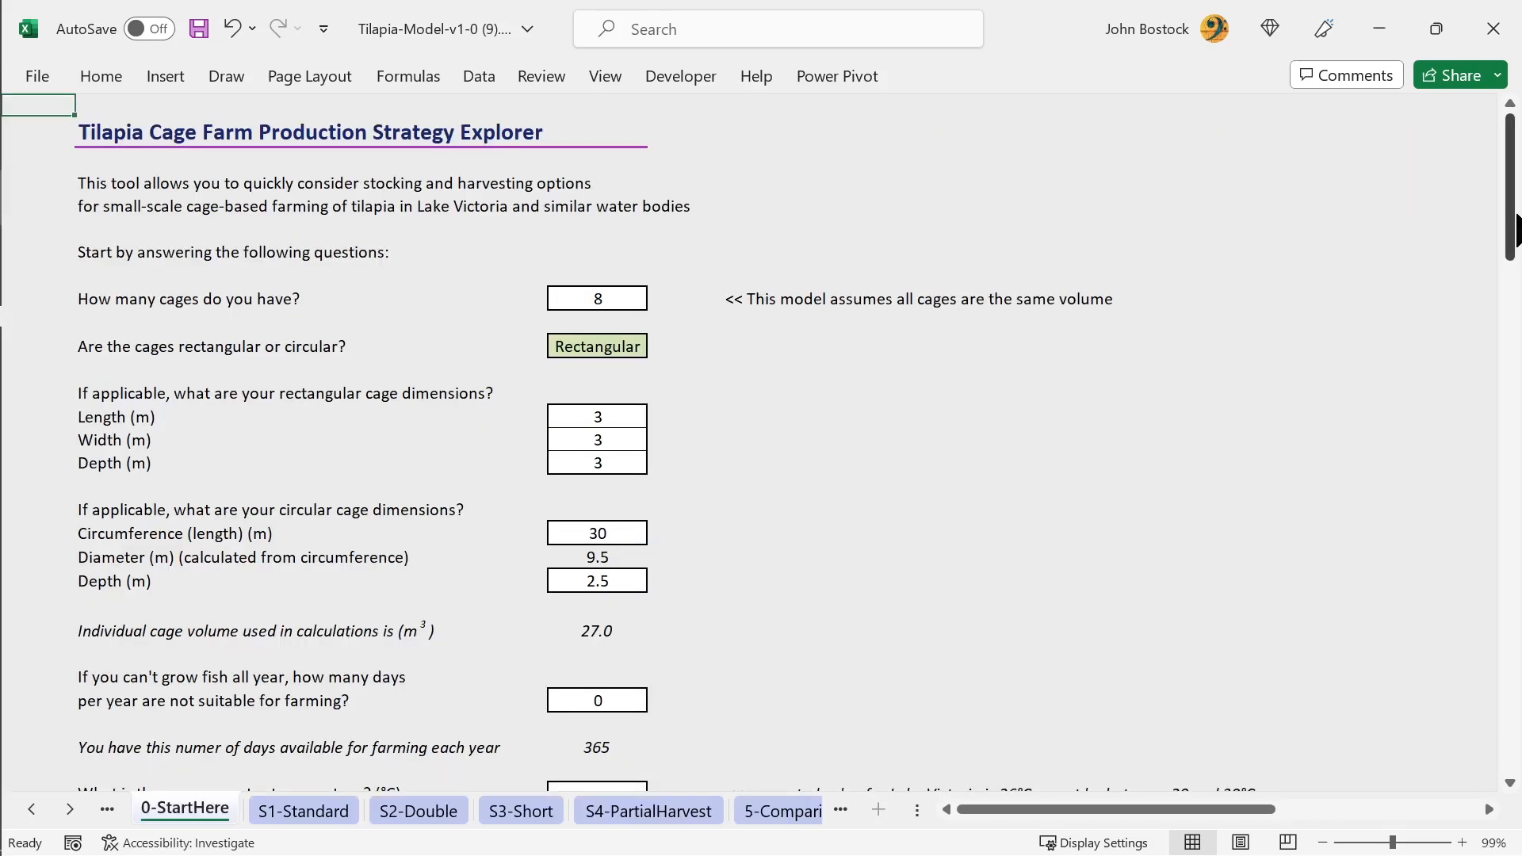